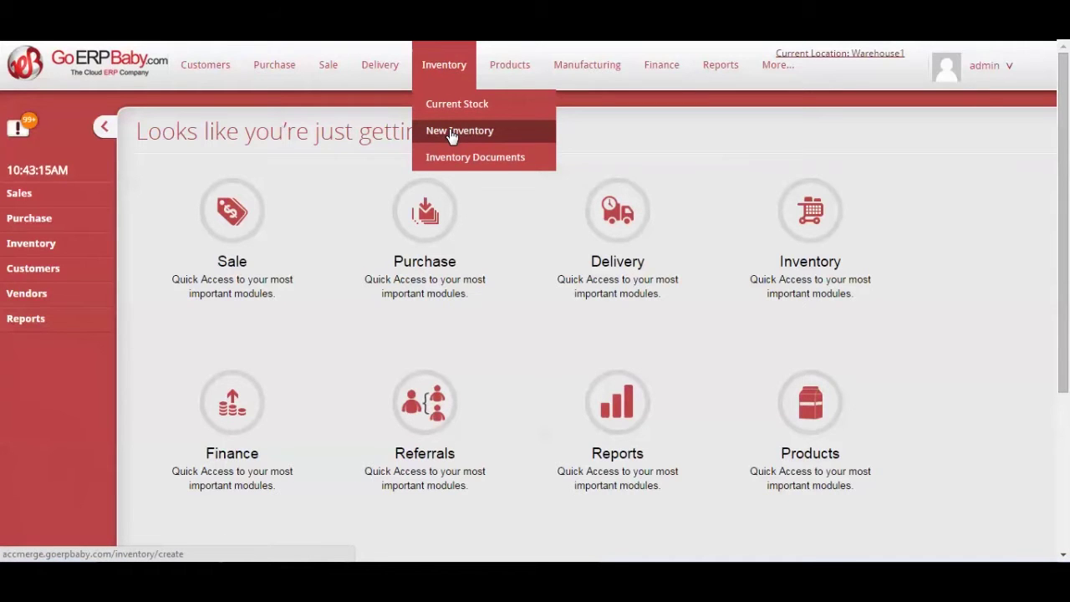
Start a new inventory correction for Warehouse1 and choose 10 as the day of the document date.
left_click(451, 134)
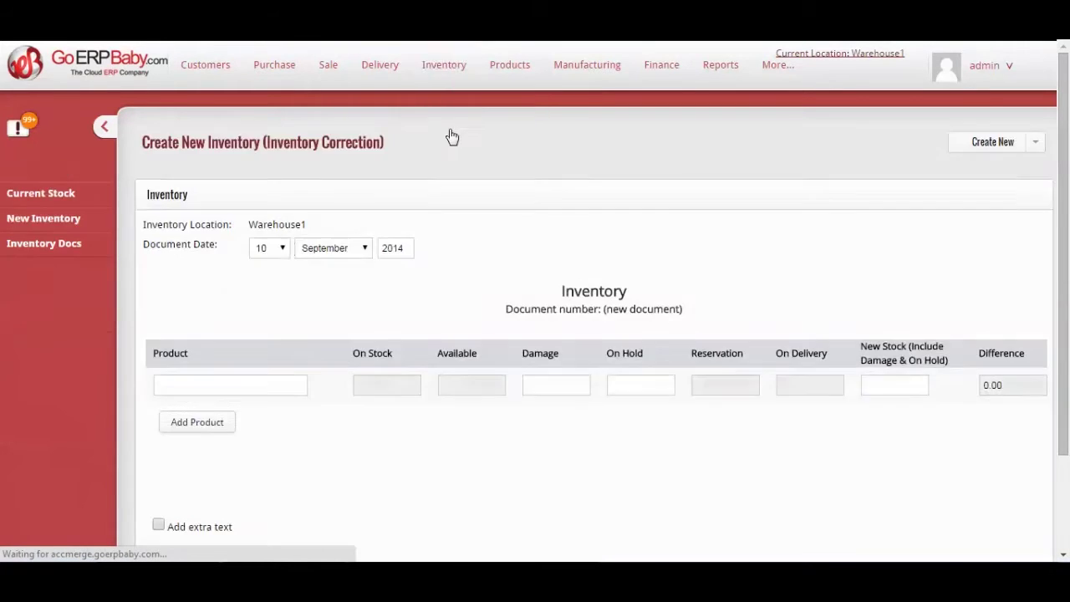
scroll(451, 136, "down", 1)
left_click(282, 172)
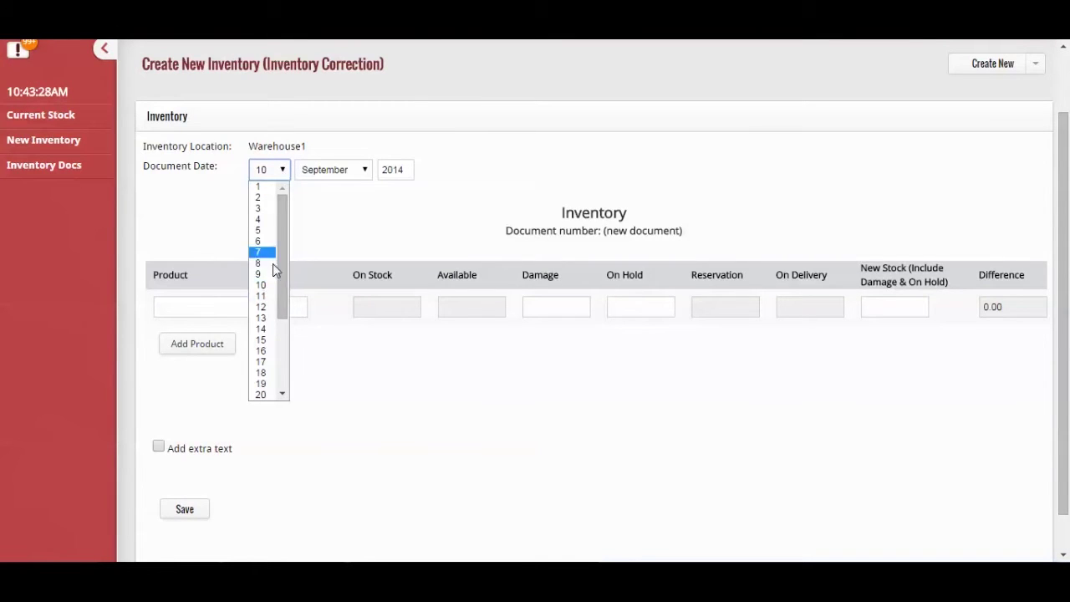
left_click(280, 285)
scroll(281, 282, "down", 1)
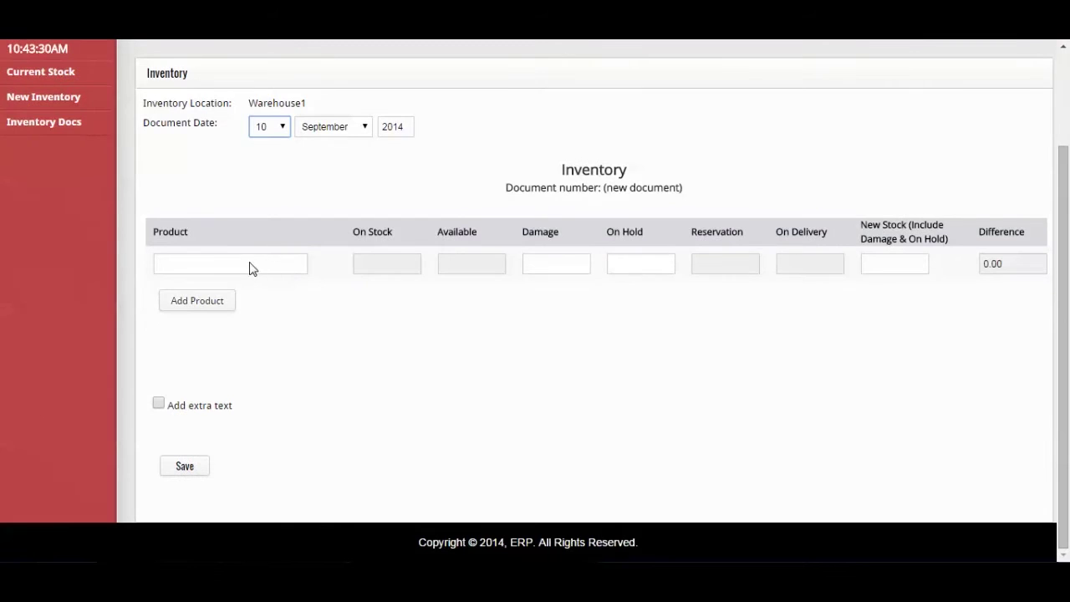
Choose Kala Namak as the first product of the inventory document with a new stock of 100.
left_click(189, 266)
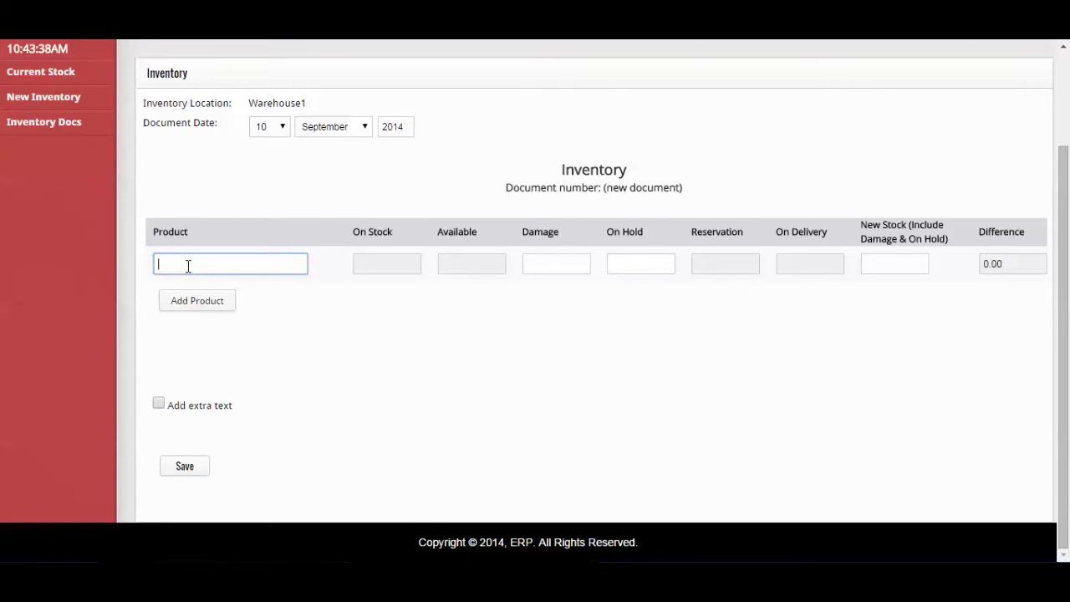
type("kal")
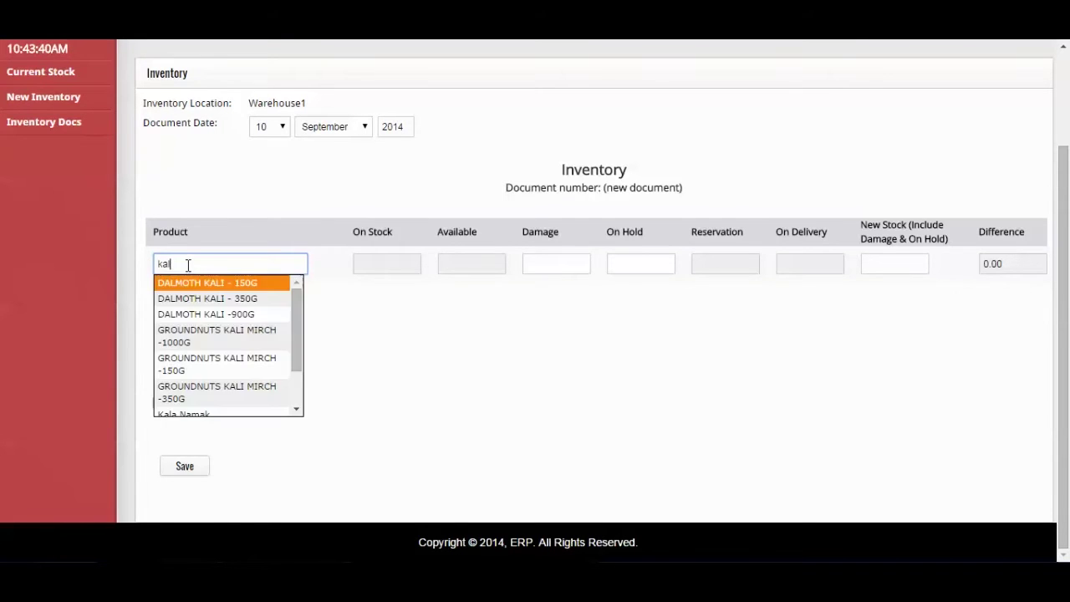
type("a")
left_click(206, 284)
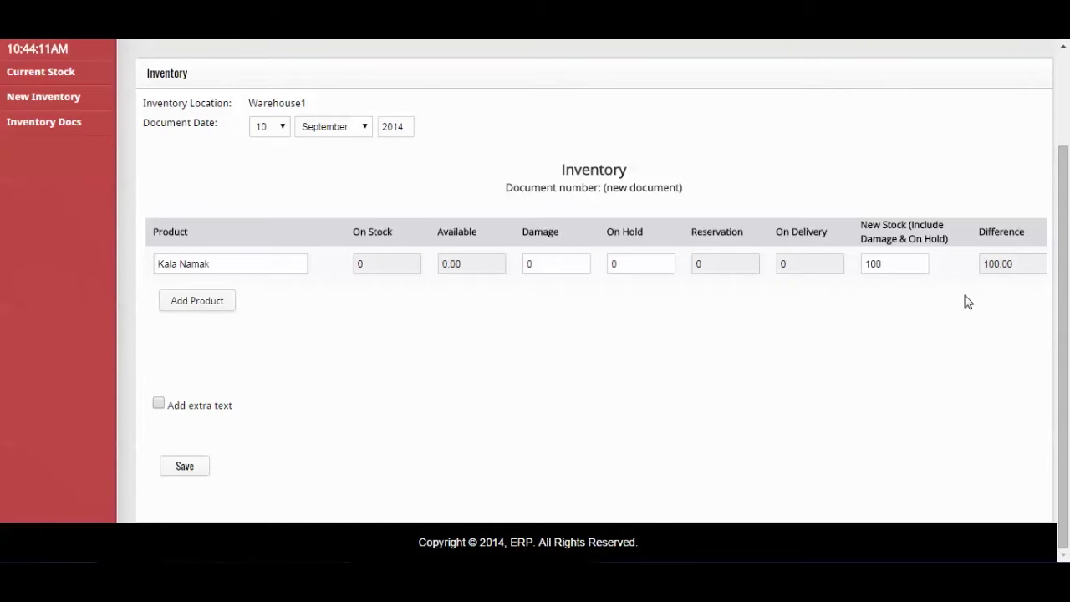
Add a second product line for Jeera with a new stock of 500.
left_click(194, 303)
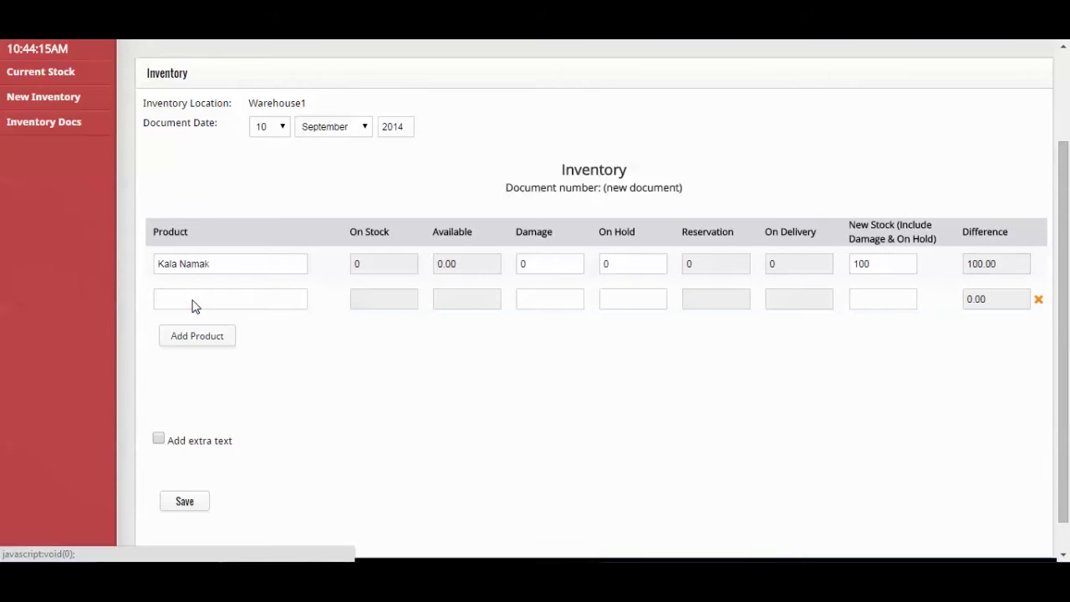
left_click(196, 300)
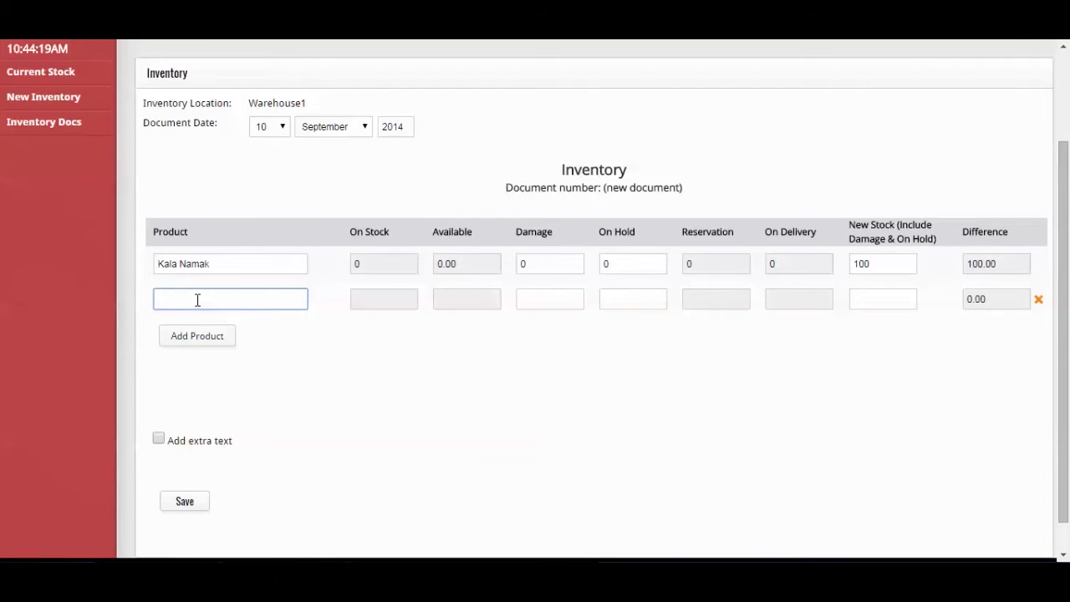
type("leer")
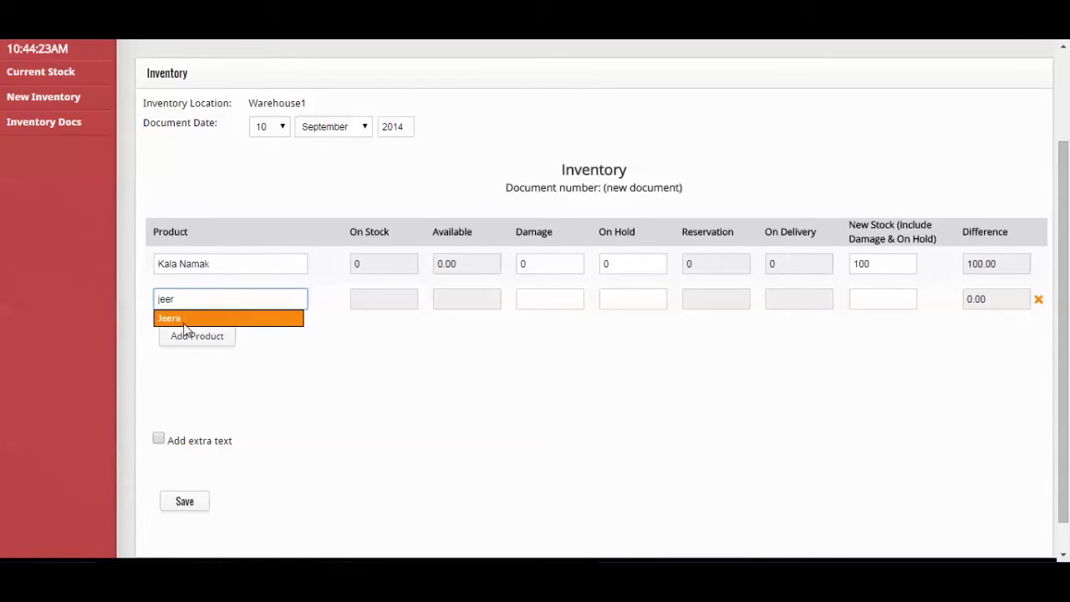
left_click(188, 321)
left_click(878, 299)
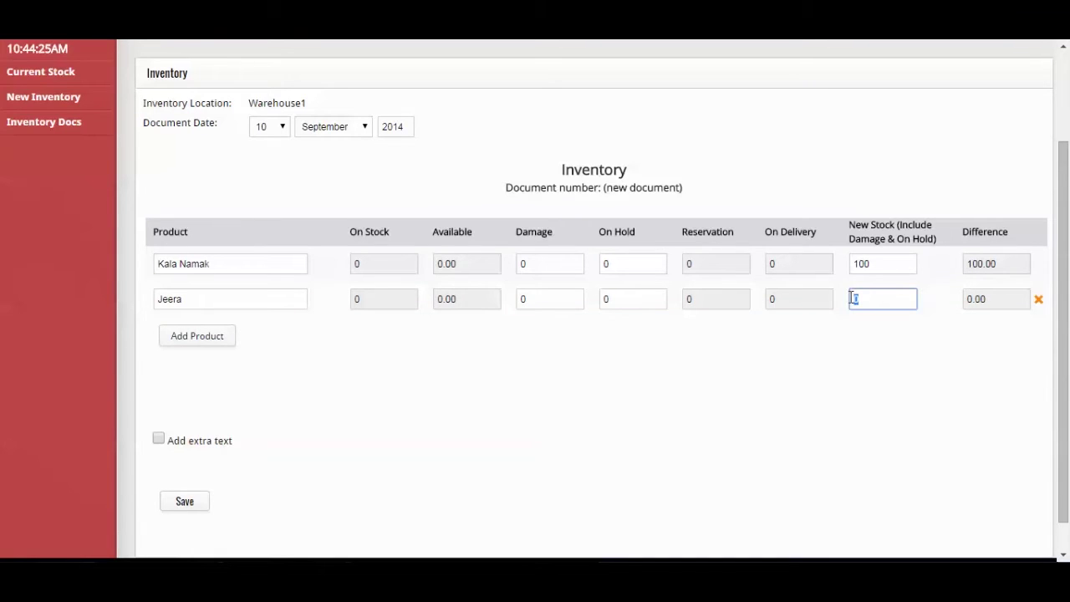
type("500")
Add extra text to the inventory document using the Payment terms template.
scroll(273, 419, "down", 1)
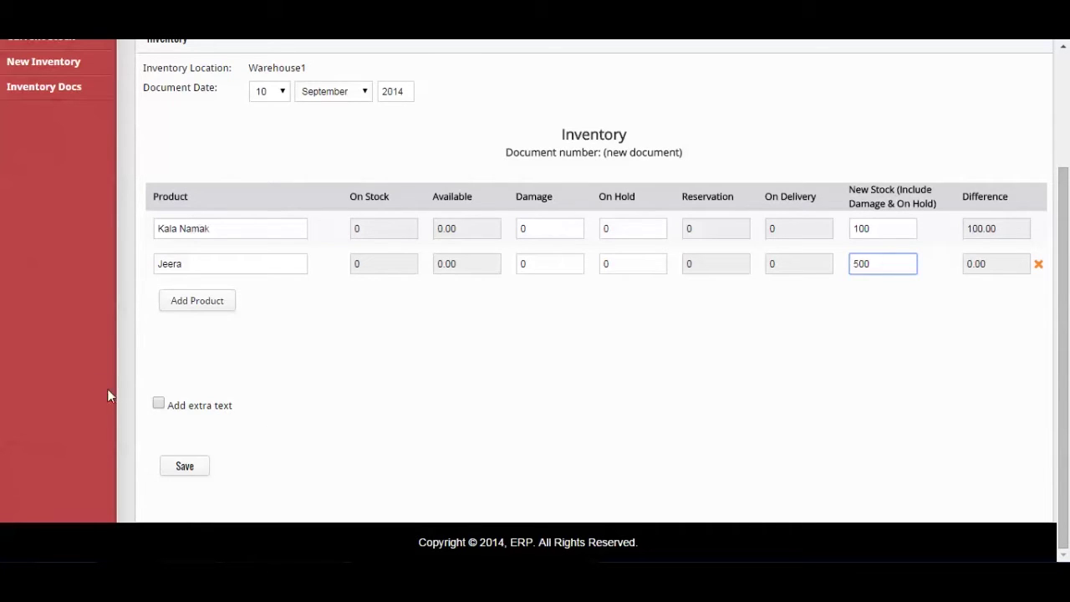
left_click(159, 407)
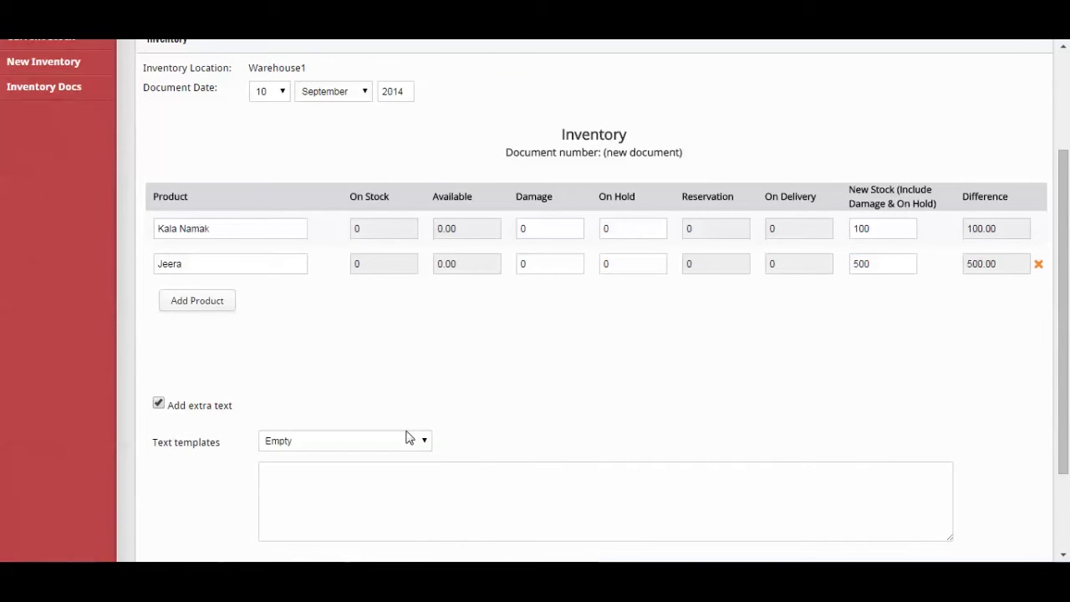
scroll(435, 457, "down", 2)
left_click(425, 323)
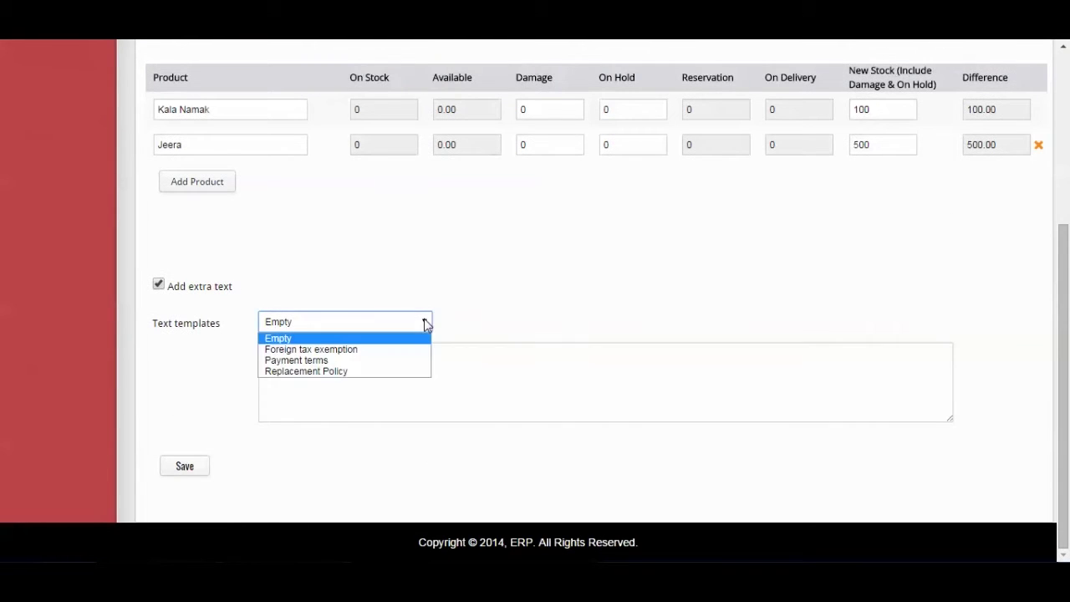
left_click(371, 360)
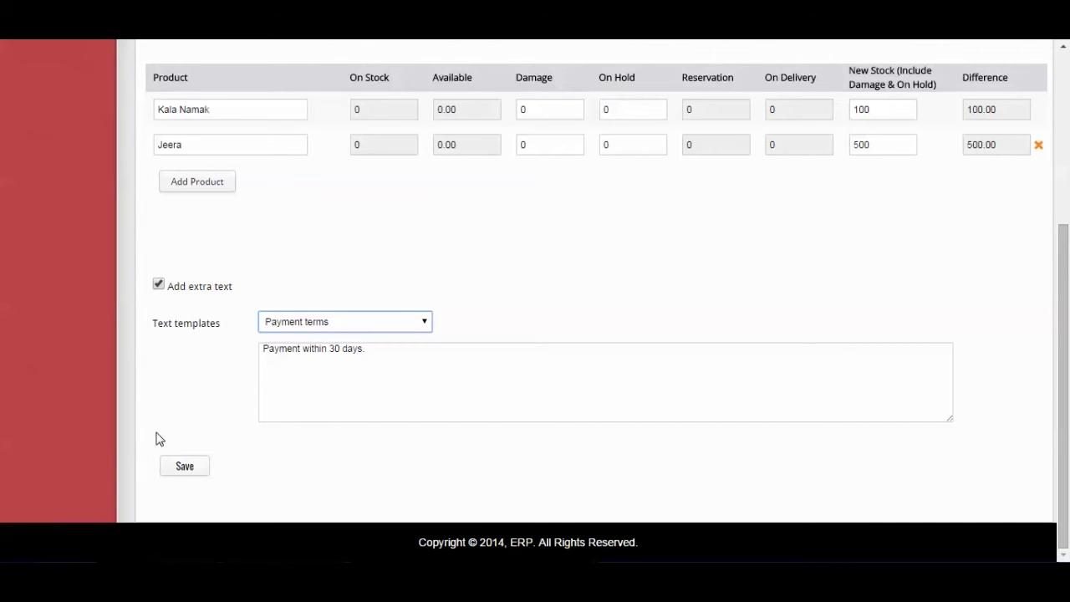
Save the inventory document and confirm its creation.
left_click(181, 469)
left_click(181, 468)
left_click(181, 468)
left_click(181, 468)
left_click(180, 468)
left_click(181, 468)
left_click(180, 468)
left_click(184, 470)
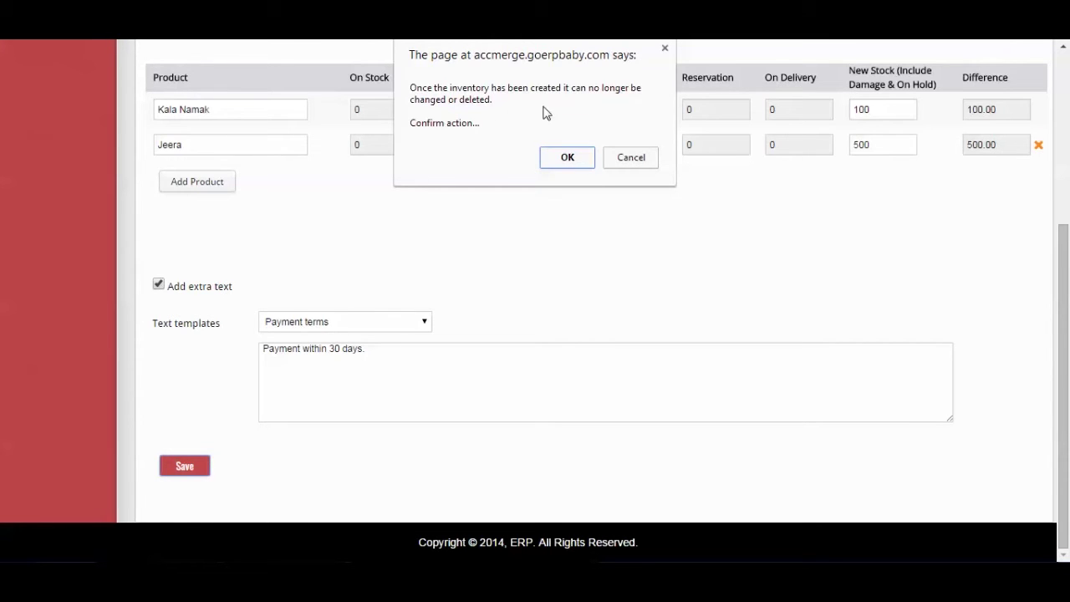
left_click(566, 158)
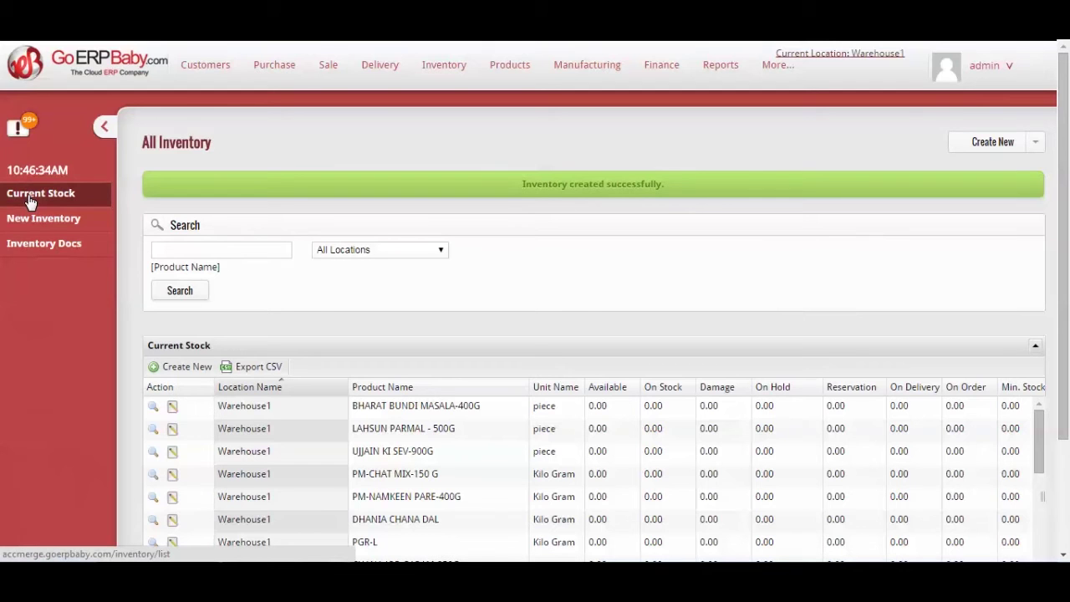
Open the current stock list and look through all its columns up to the maximum stock.
left_click(30, 199)
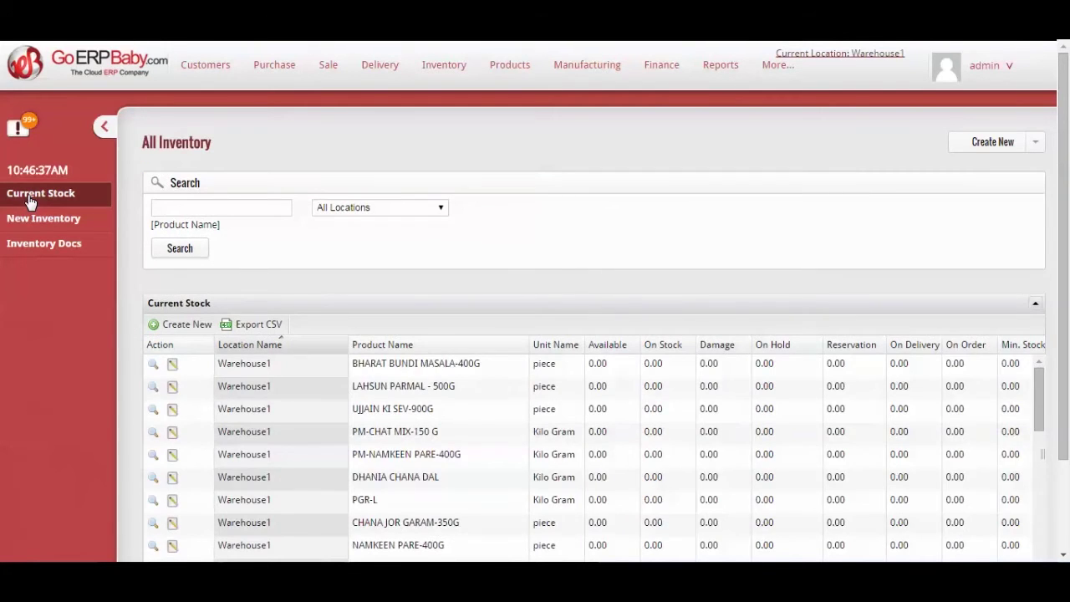
scroll(330, 231, "down", 1)
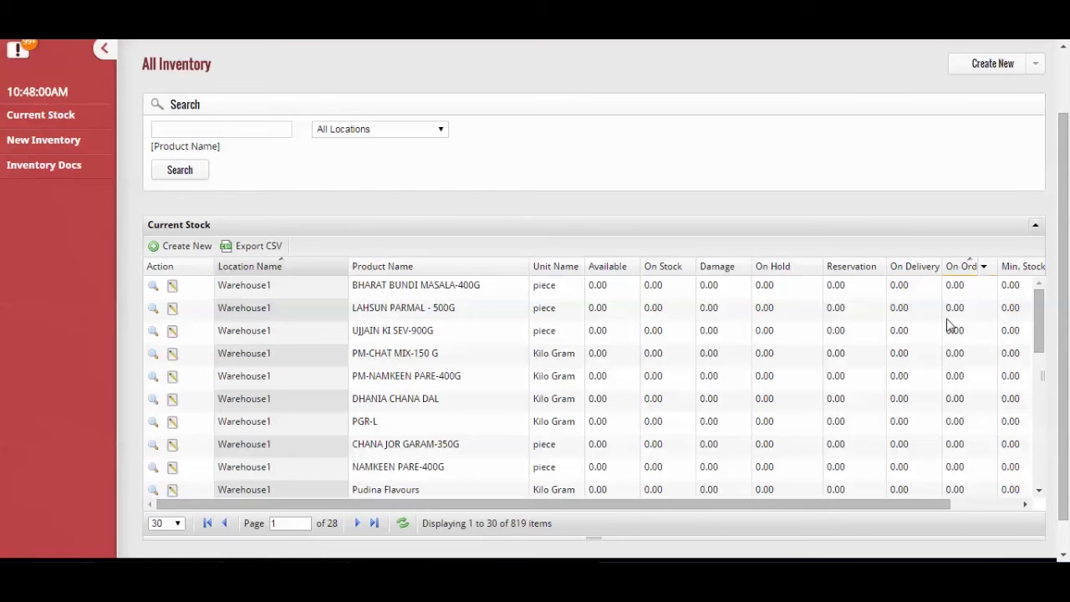
left_click_drag(938, 501, 1015, 504)
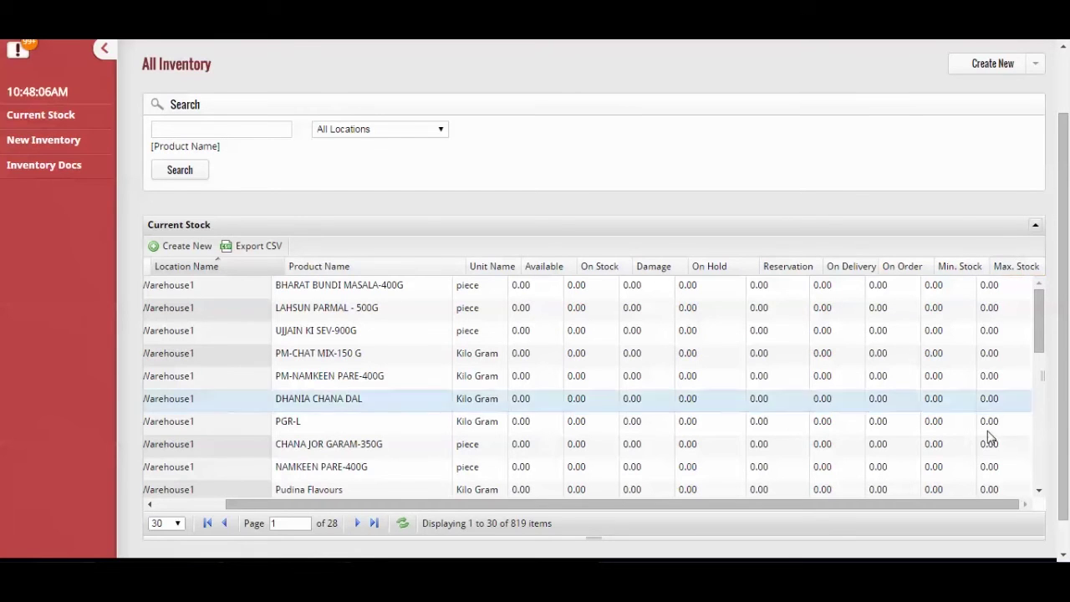
left_click_drag(830, 508, 679, 502)
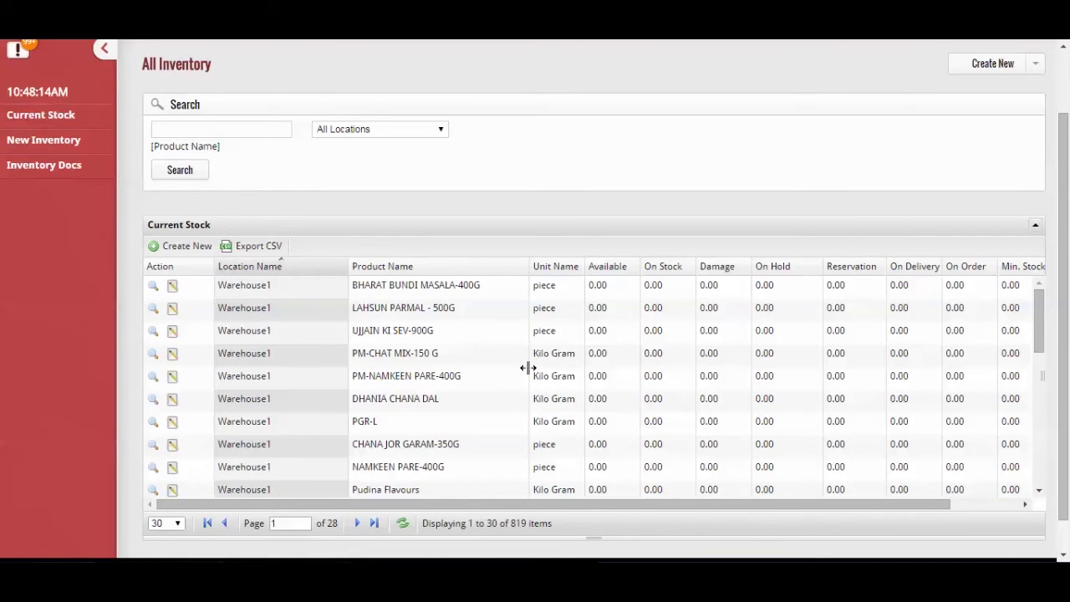
scroll(468, 173, "up", 1)
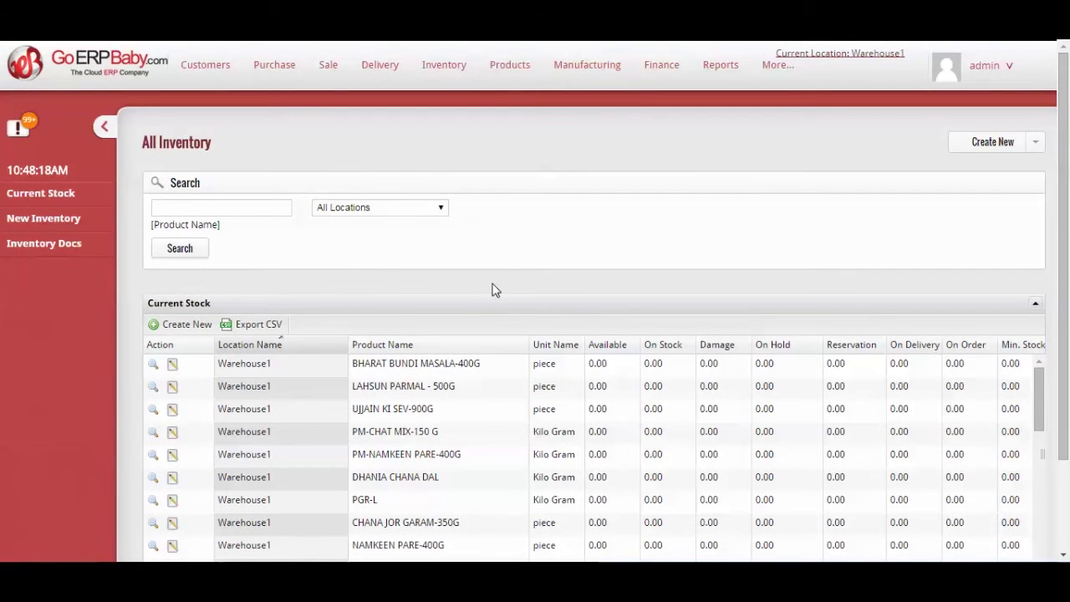
Search the current stock of Warehouse1 for products named "namkeen".
left_click(441, 210)
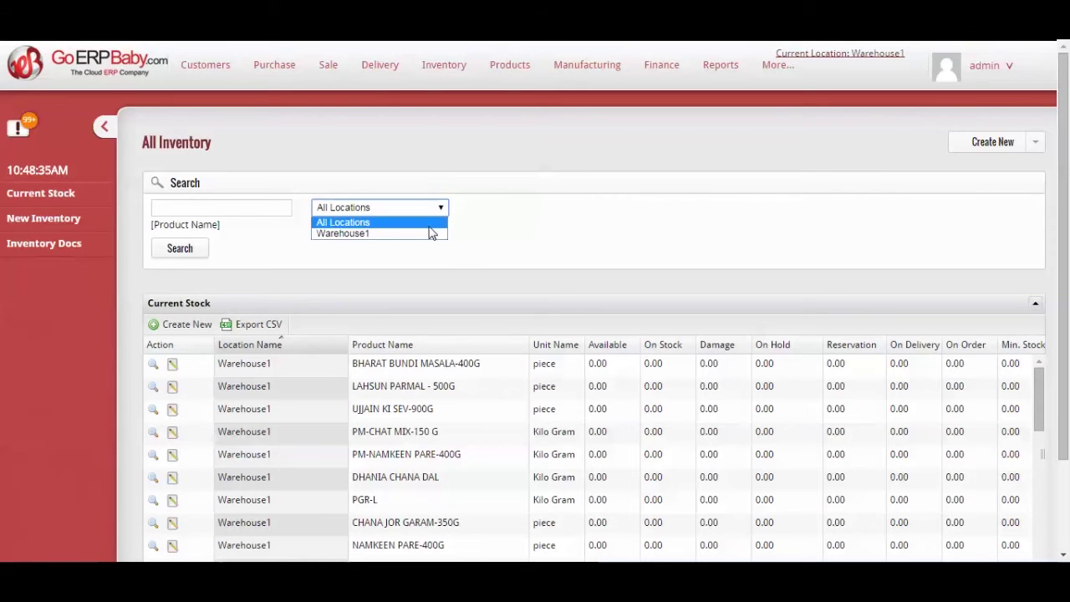
left_click(426, 233)
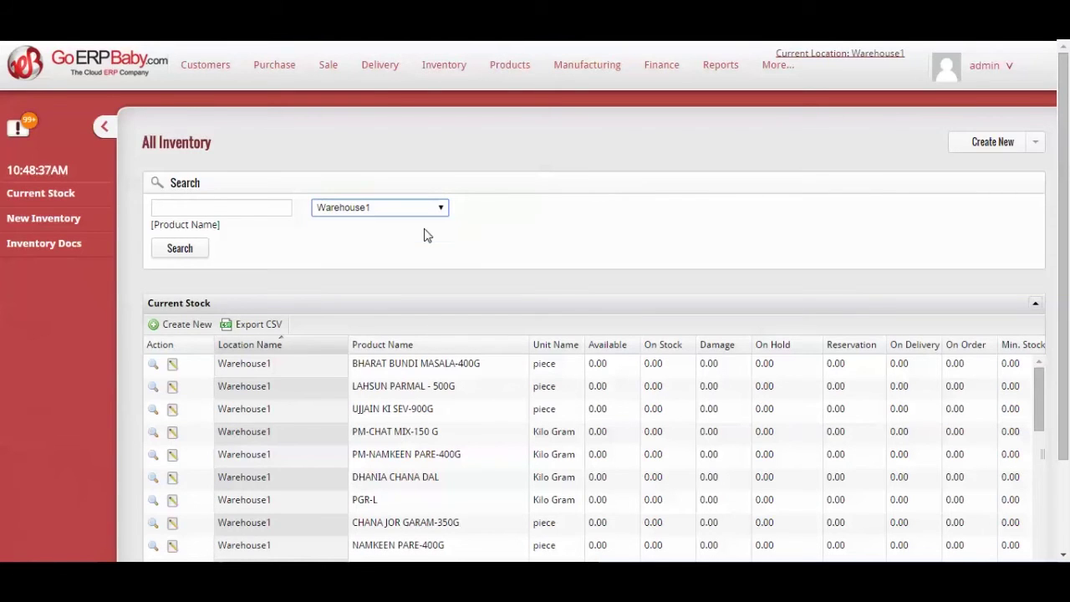
left_click(233, 207)
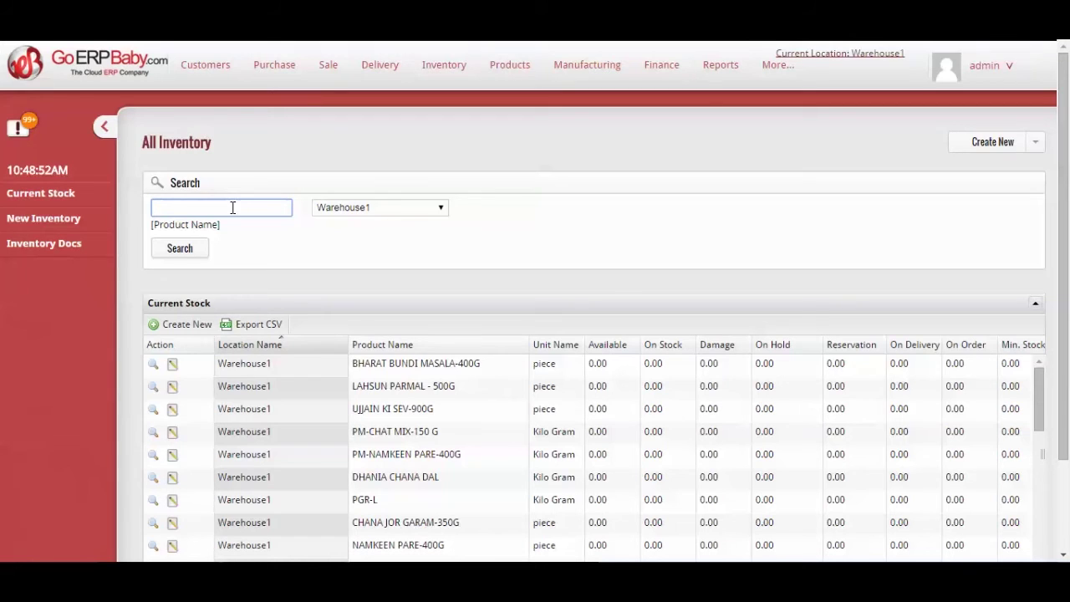
type("namkeen")
left_click(180, 250)
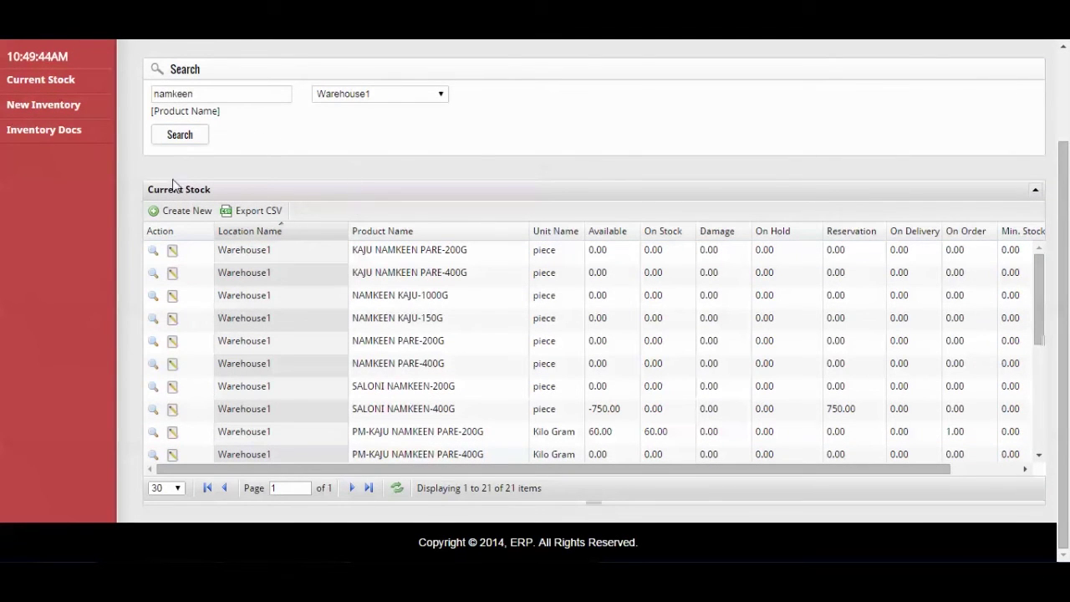
View the inventory details of KAJU NAMKEEN PARE-200G and return to the full current stock list.
left_click(154, 252)
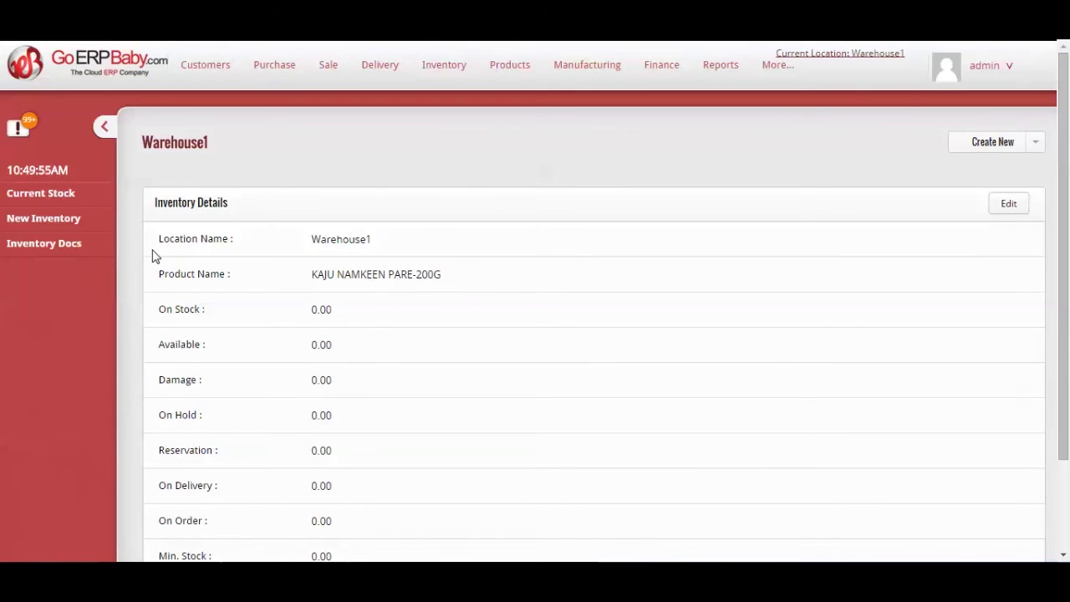
scroll(153, 255, "down", 1)
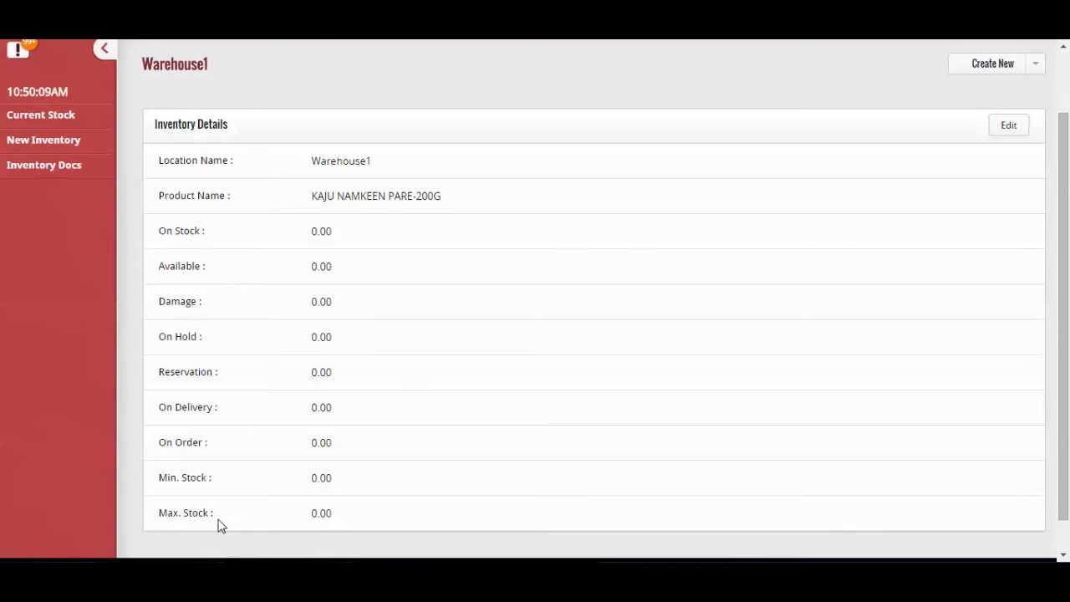
scroll(228, 518, "up", 1)
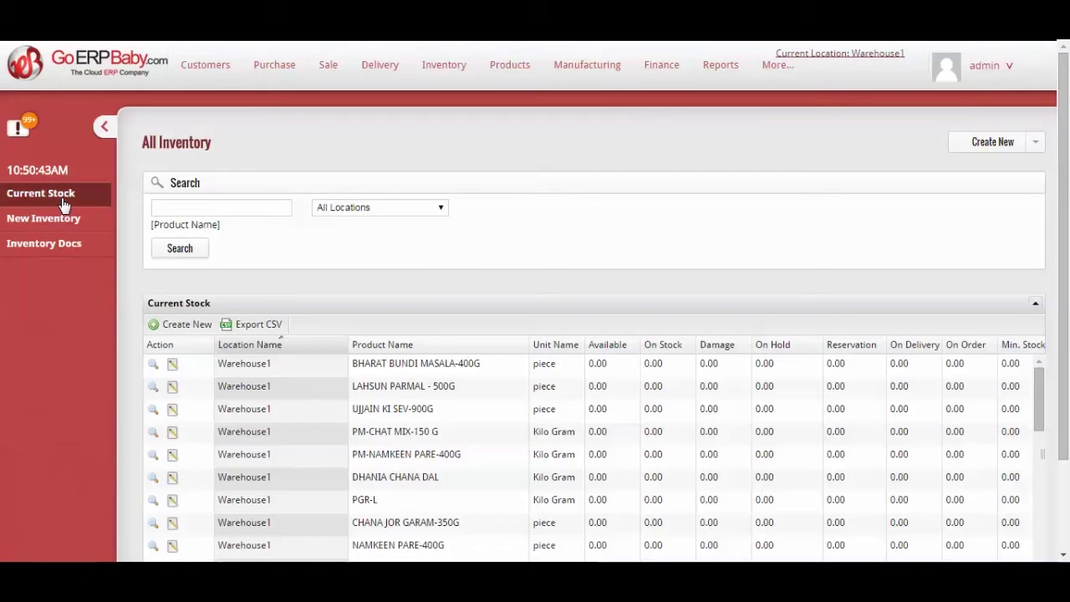
Open the BHARAT BUNDI MASALA-400G stock record for editing and set its minimum stock to 10.
scroll(65, 218, "down", 1)
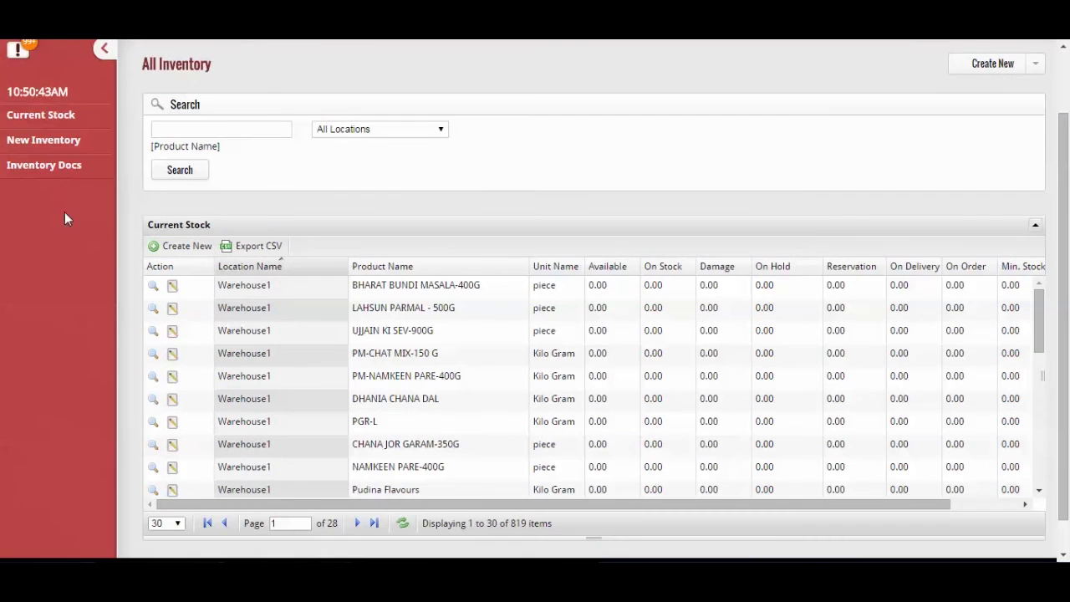
left_click(173, 287)
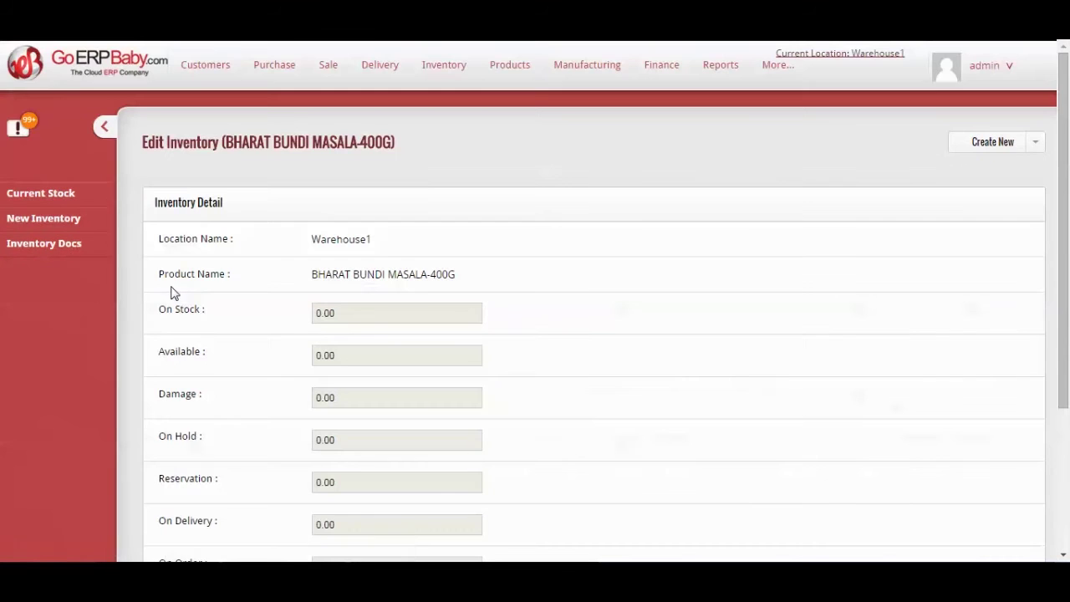
scroll(550, 310, "down", 3)
left_click(348, 403)
left_click_drag(322, 402, 310, 407)
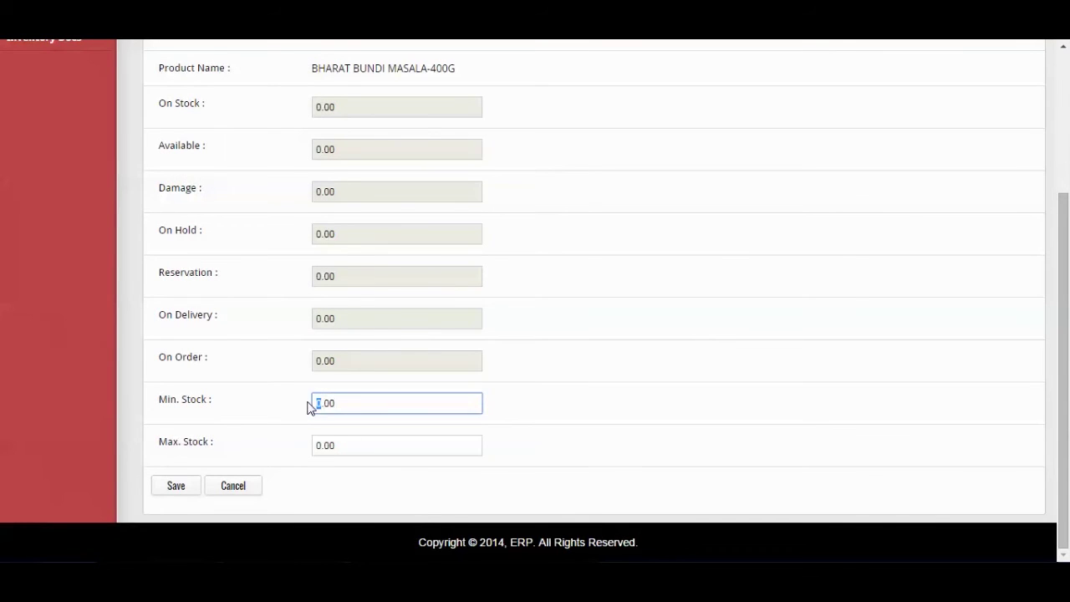
type("10")
left_click(711, 418)
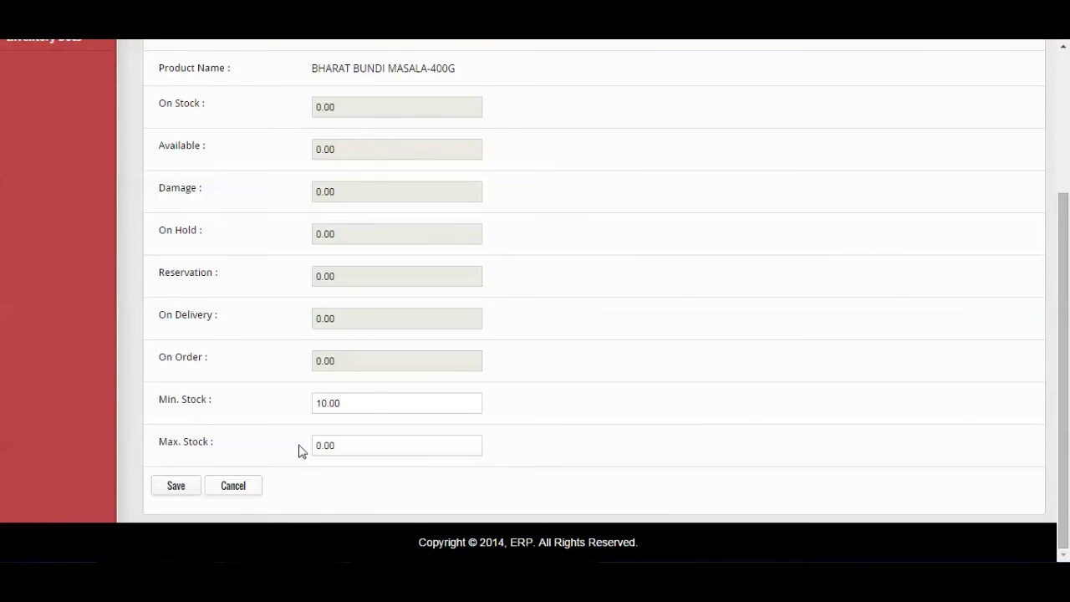
Set the product's maximum stock to 100 and save the inventory record.
left_click(324, 445)
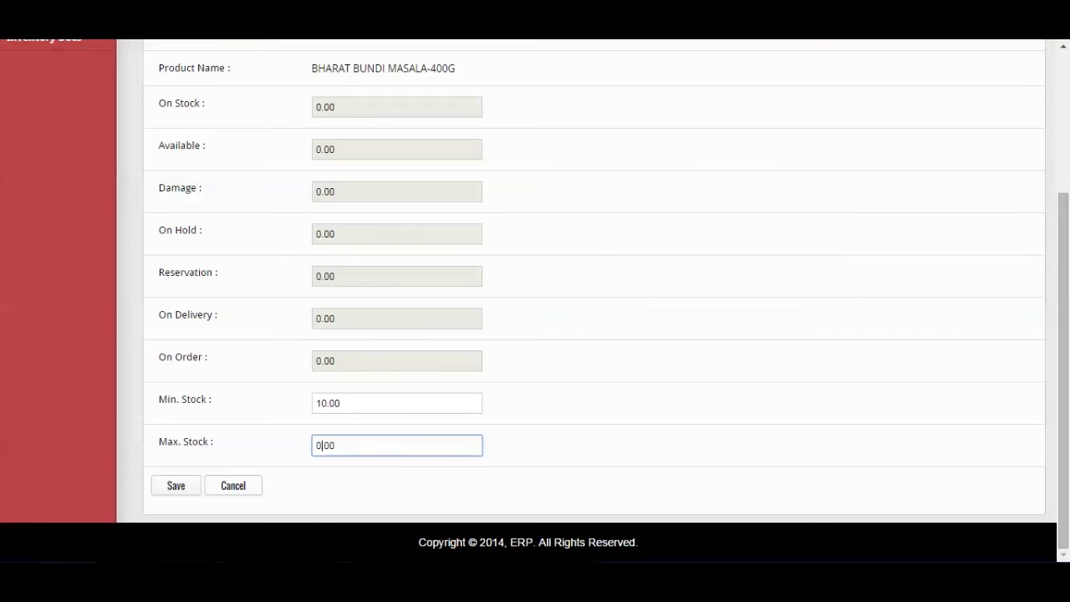
key("BackSpace")
type("100")
left_click(176, 487)
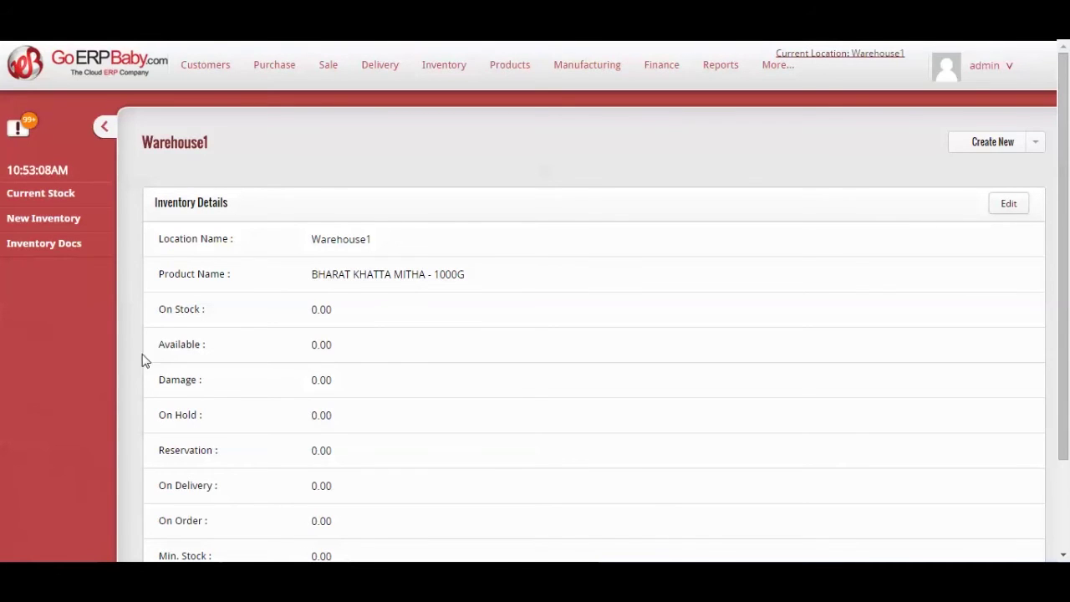
Open the list of inventory documents.
left_click(57, 252)
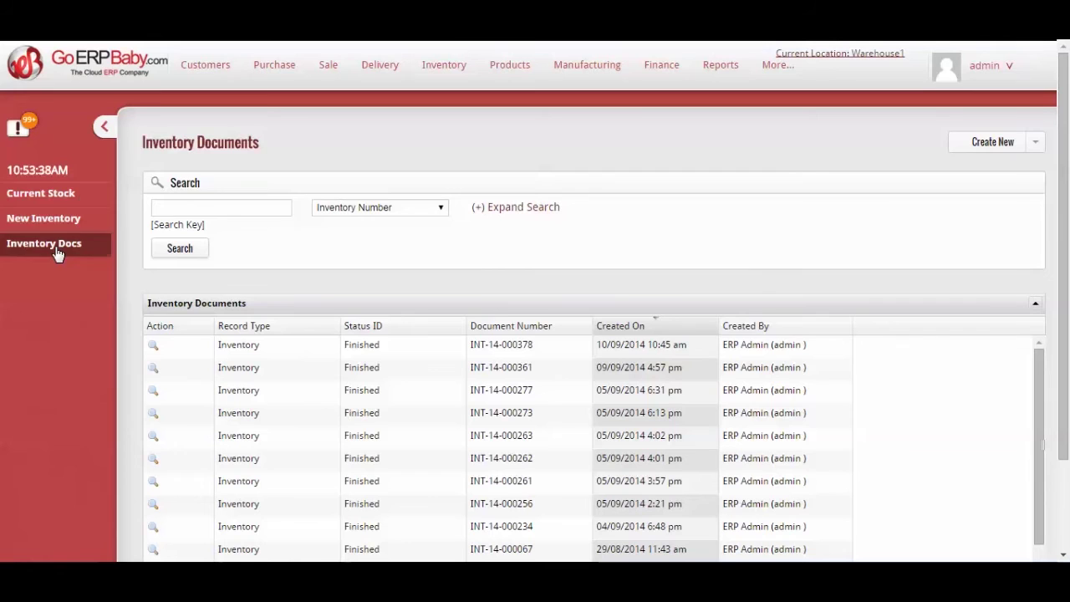
Search the inventory documents by Created By with the search key "admin".
left_click(442, 207)
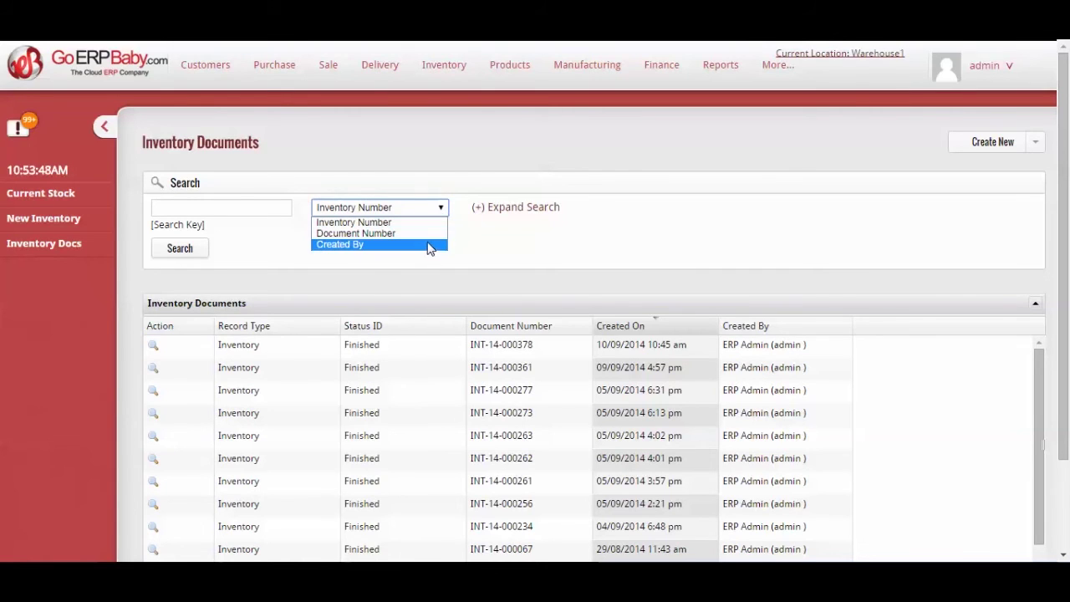
left_click(429, 244)
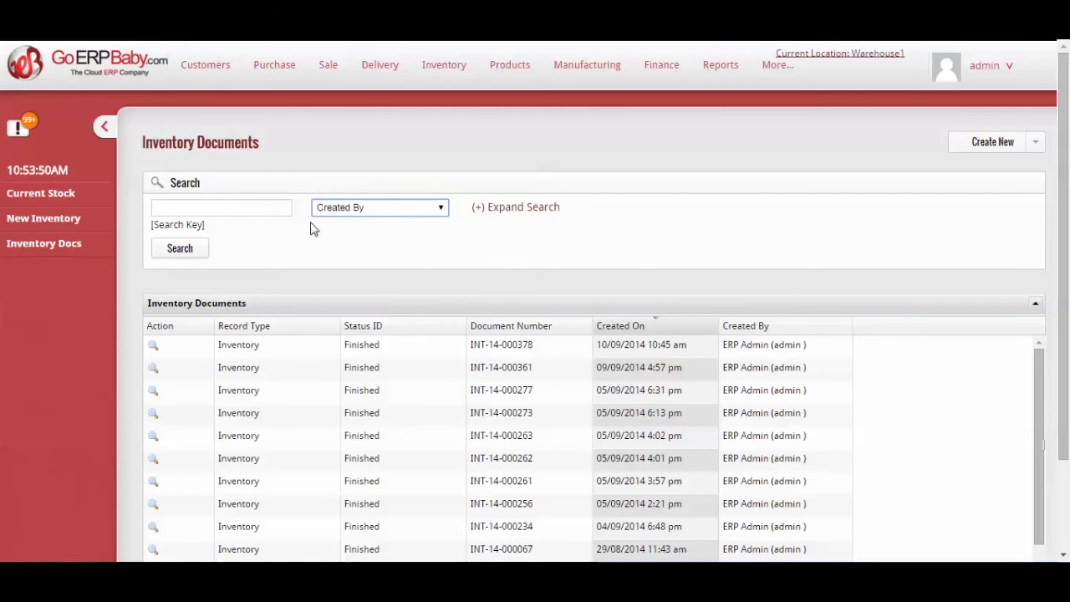
left_click(224, 208)
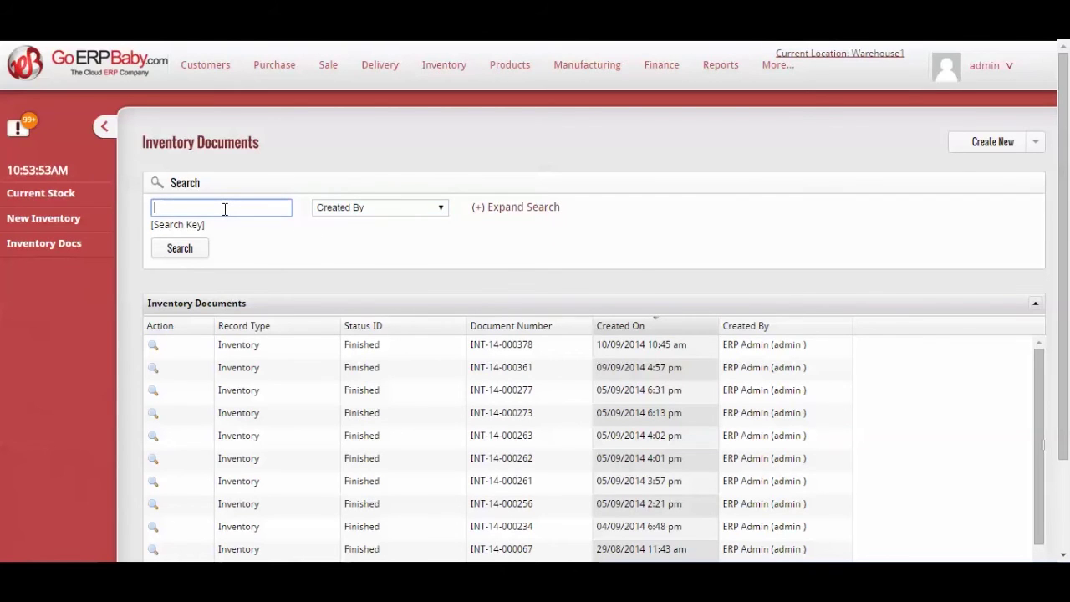
left_click(224, 208)
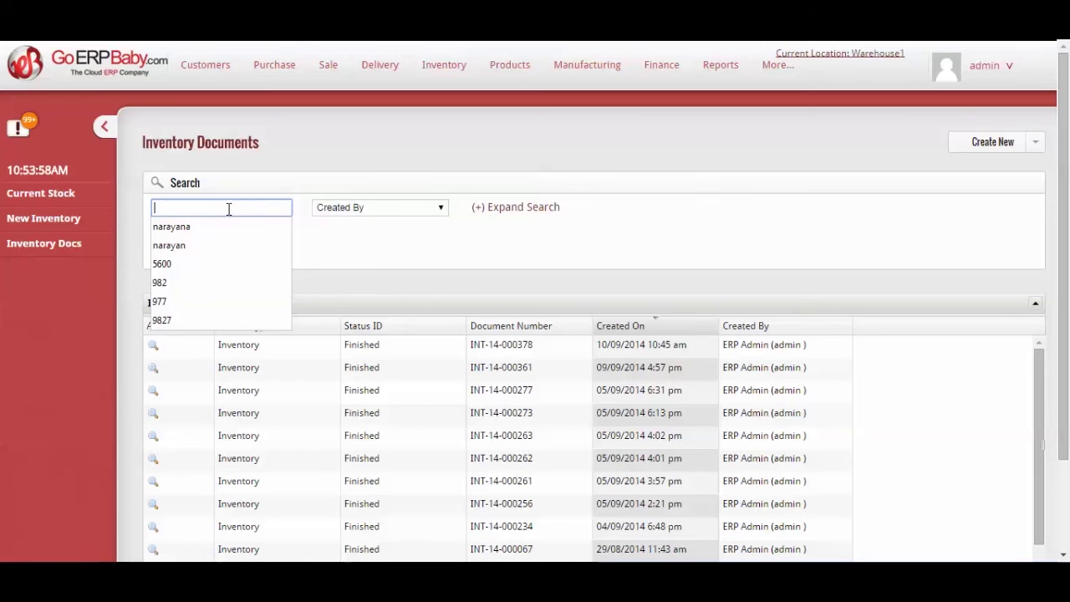
type("a")
type("dmin")
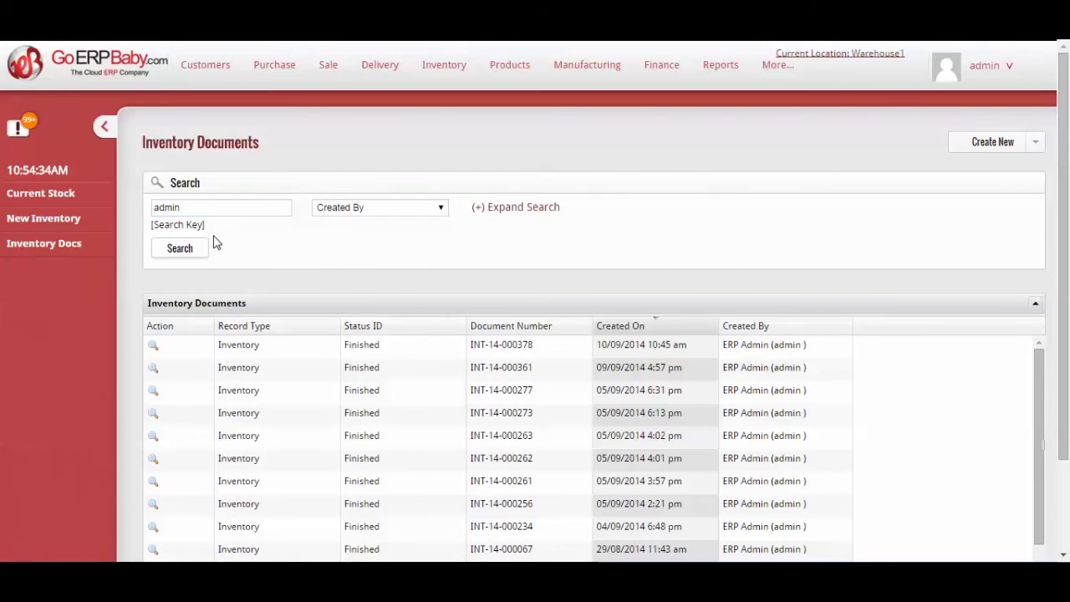
left_click(186, 248)
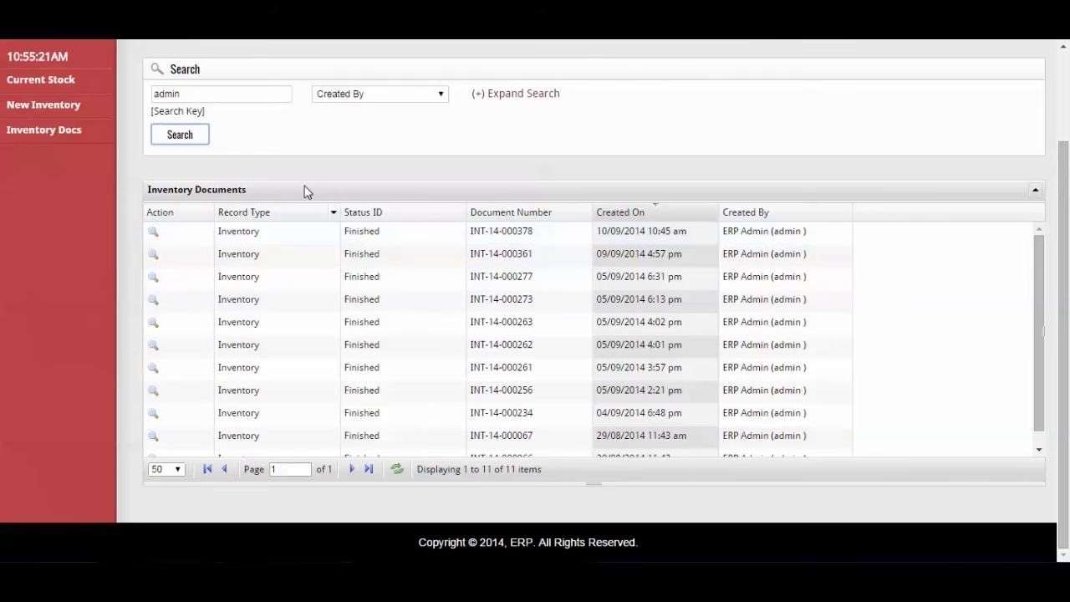
Expand the inventory document search and restrict it to documents created in the Last 7 Days.
left_click(539, 94)
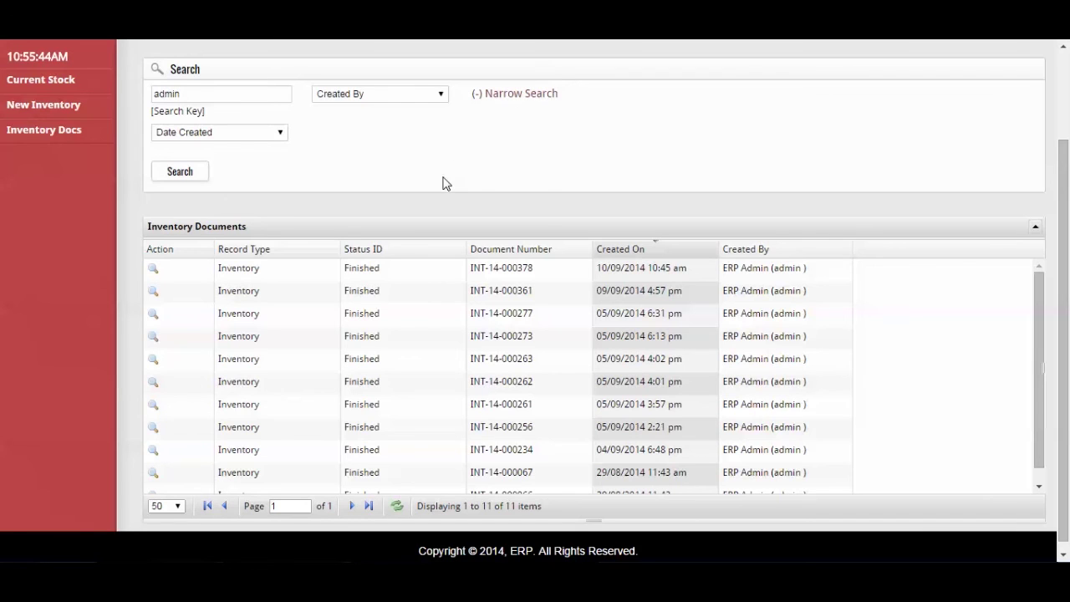
left_click(281, 133)
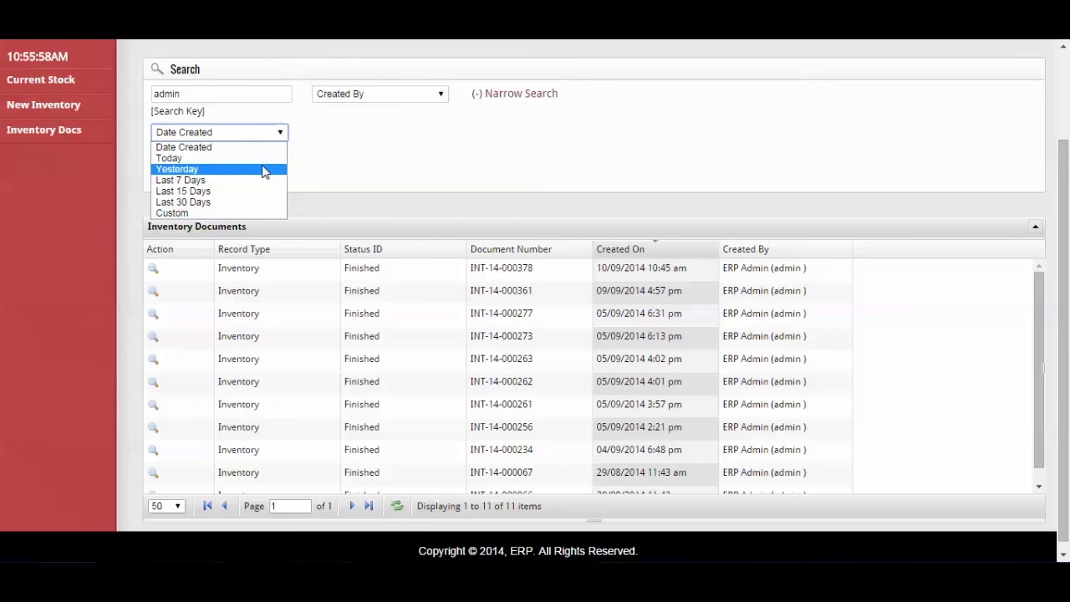
left_click(242, 181)
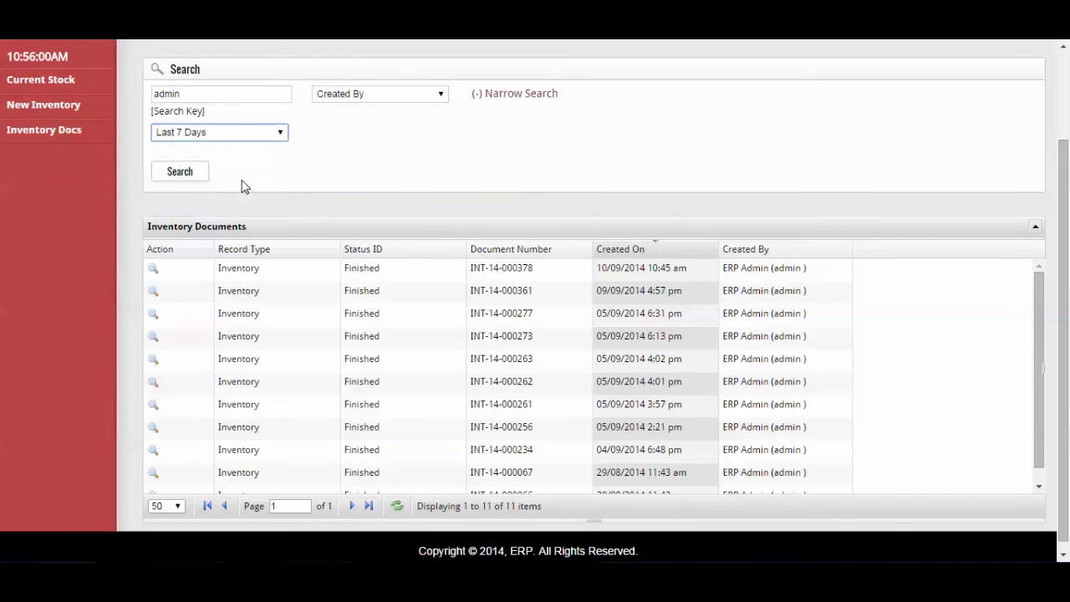
left_click(192, 179)
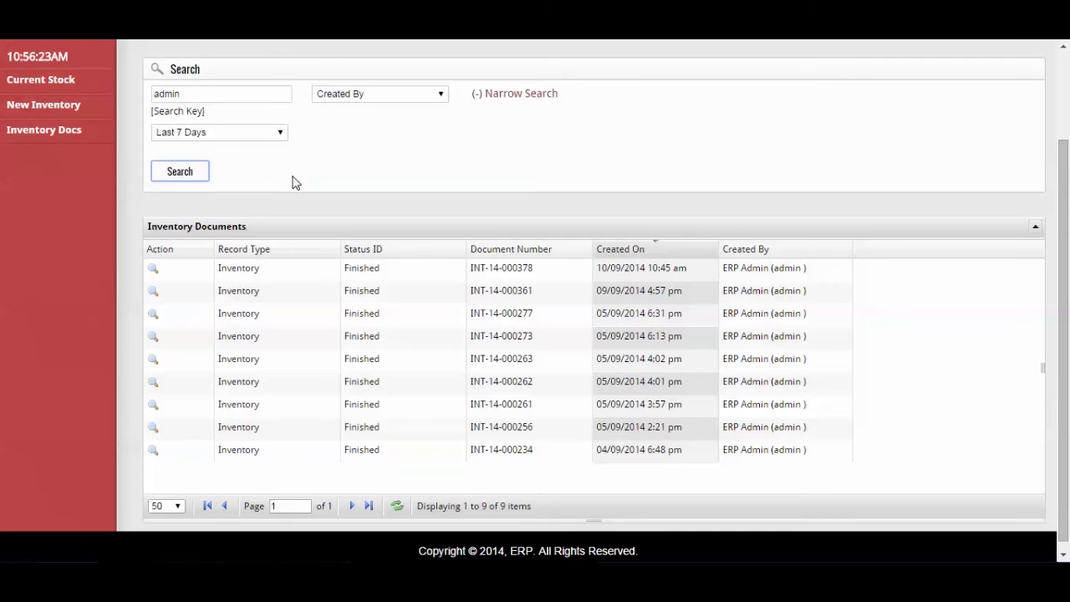
View the details of inventory document INT-14-000263.
scroll(294, 182, "down", 1)
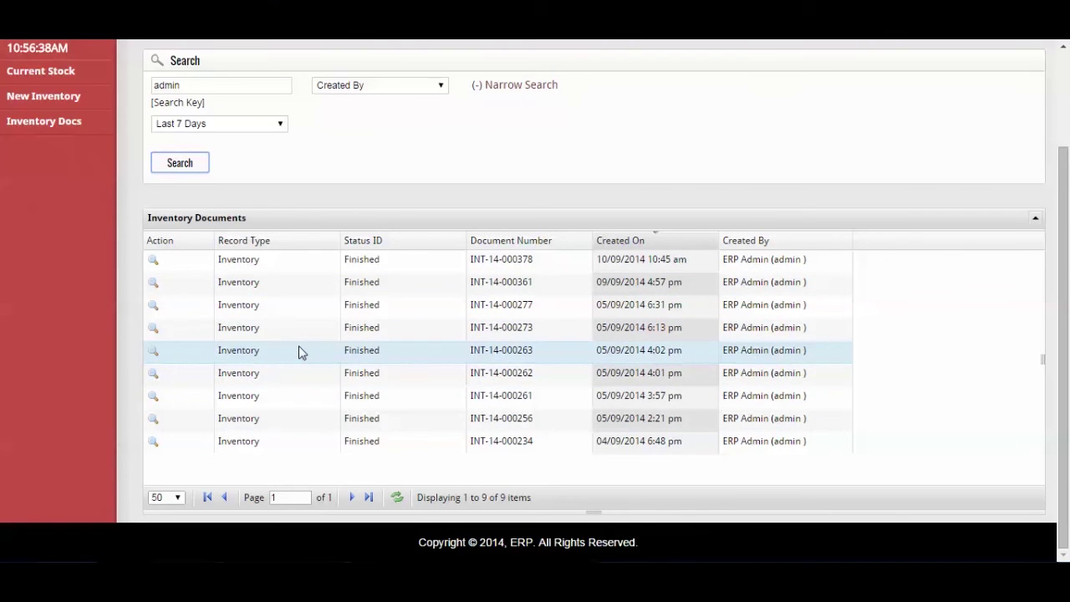
left_click(154, 355)
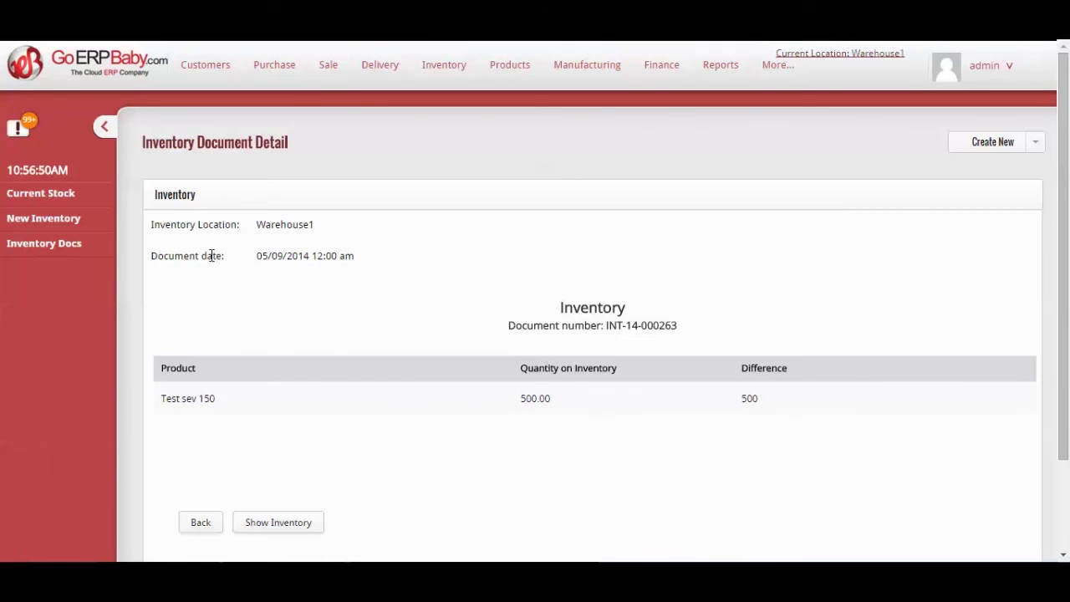
scroll(259, 240, "down", 2)
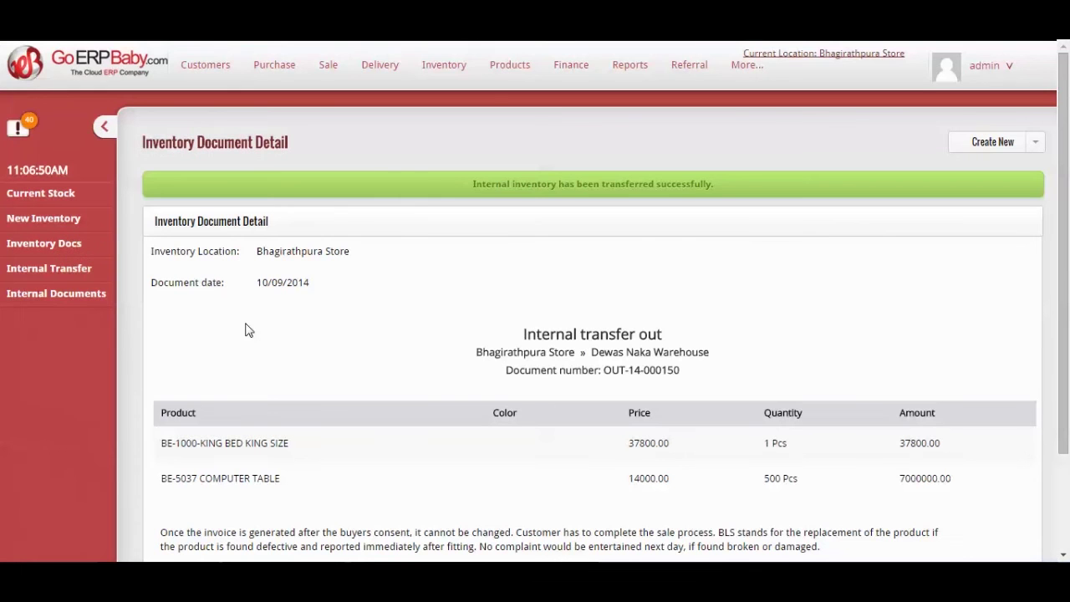
Open the list of internal inventory documents and search it for document number 00136.
left_click(65, 291)
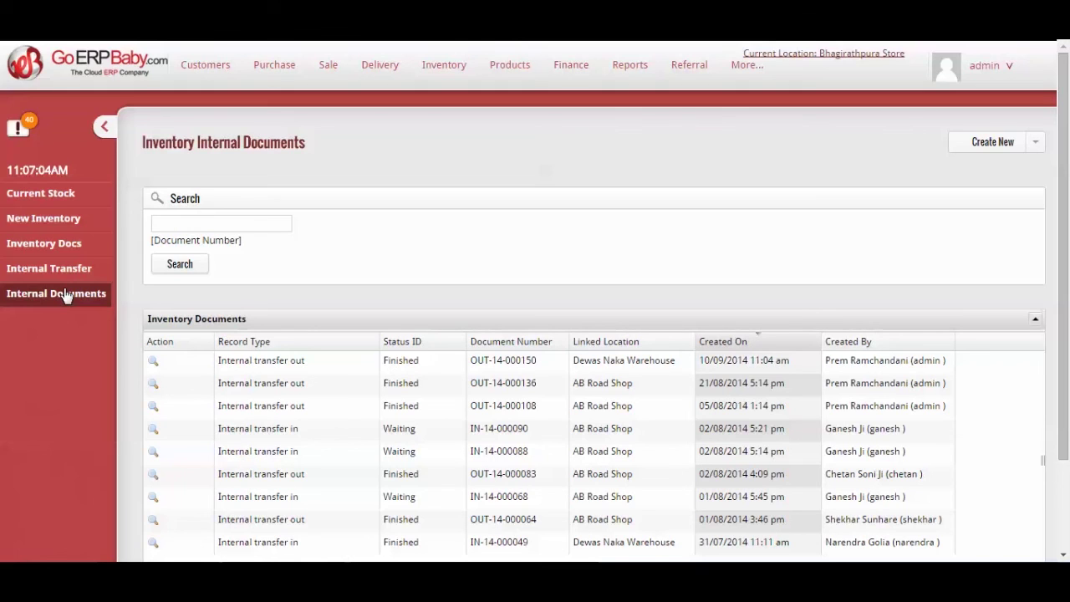
left_click(207, 221)
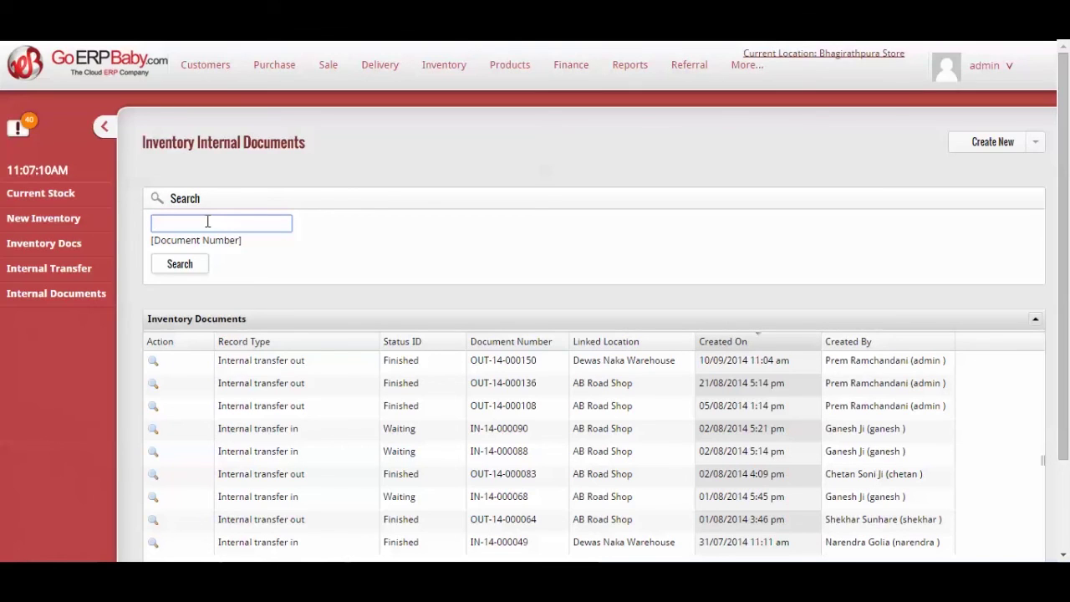
left_click(208, 221)
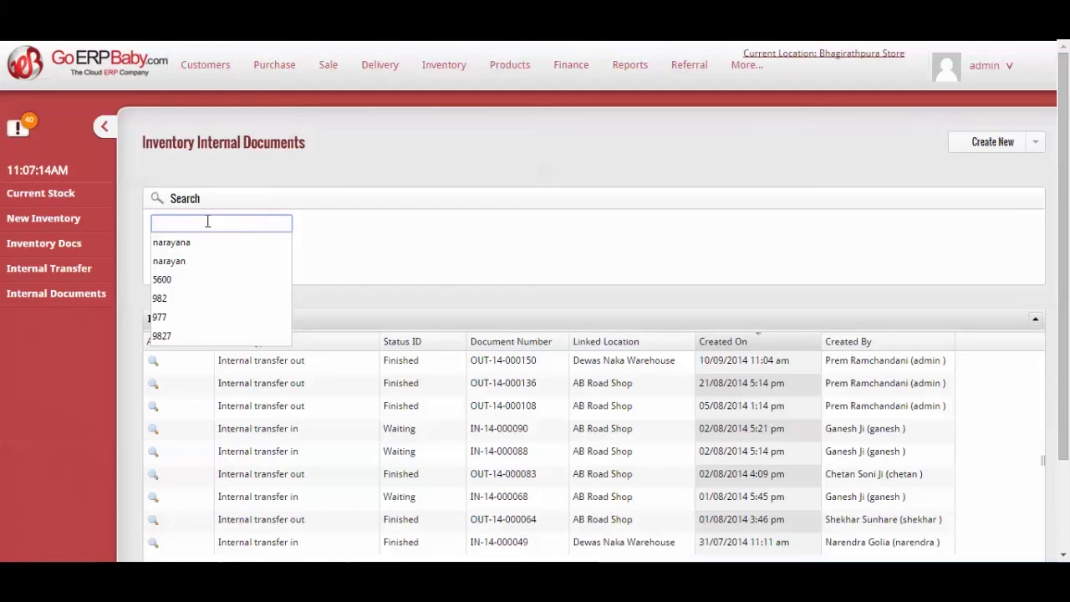
type("00136")
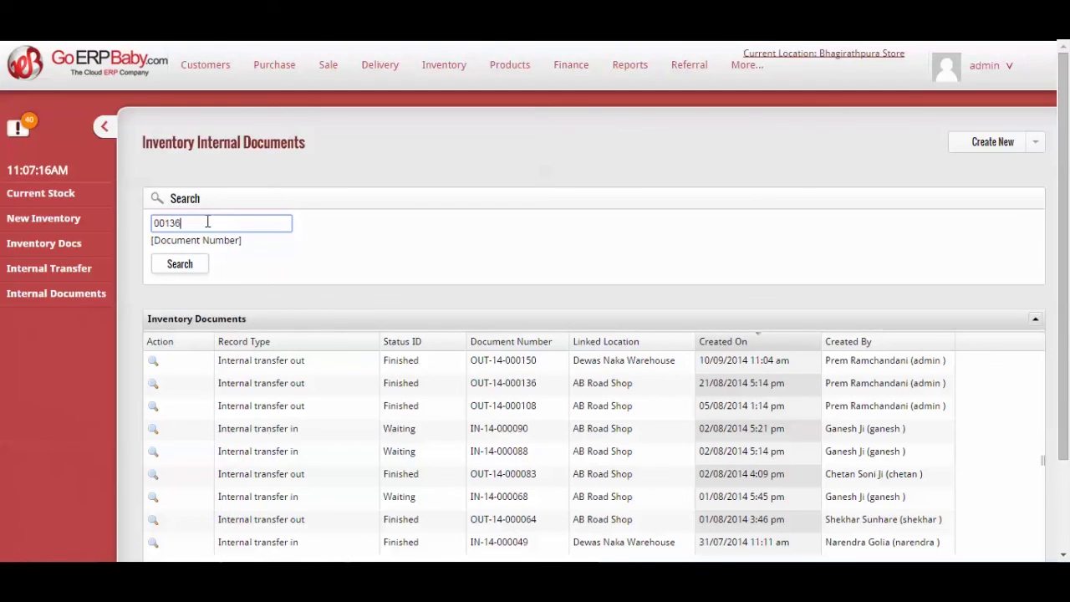
left_click(183, 270)
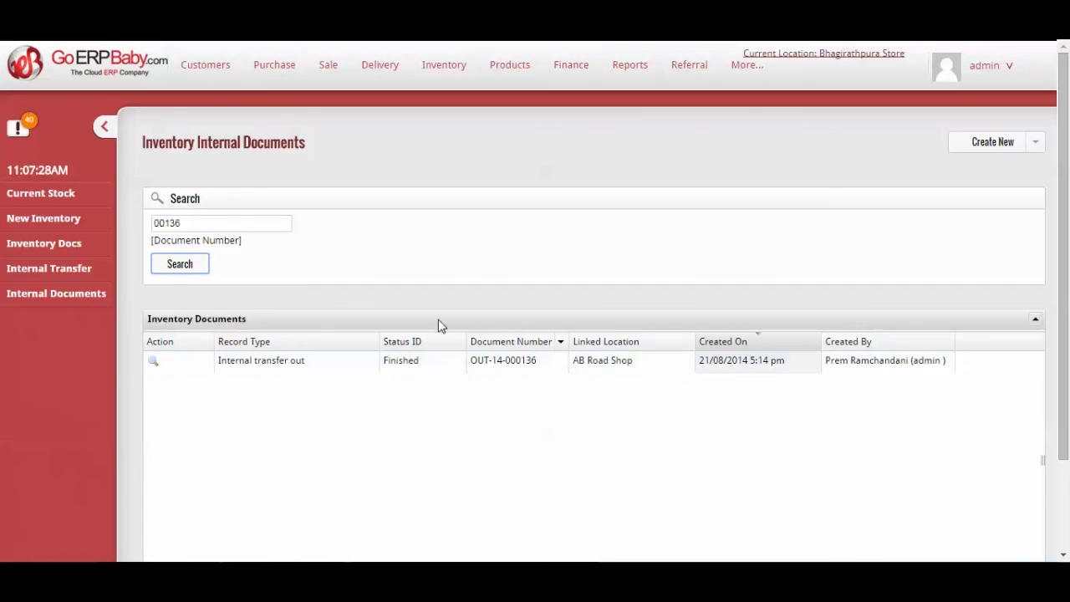
View the details of internal transfer document OUT-14-000136 and highlight its source and destination locations.
left_click(156, 365)
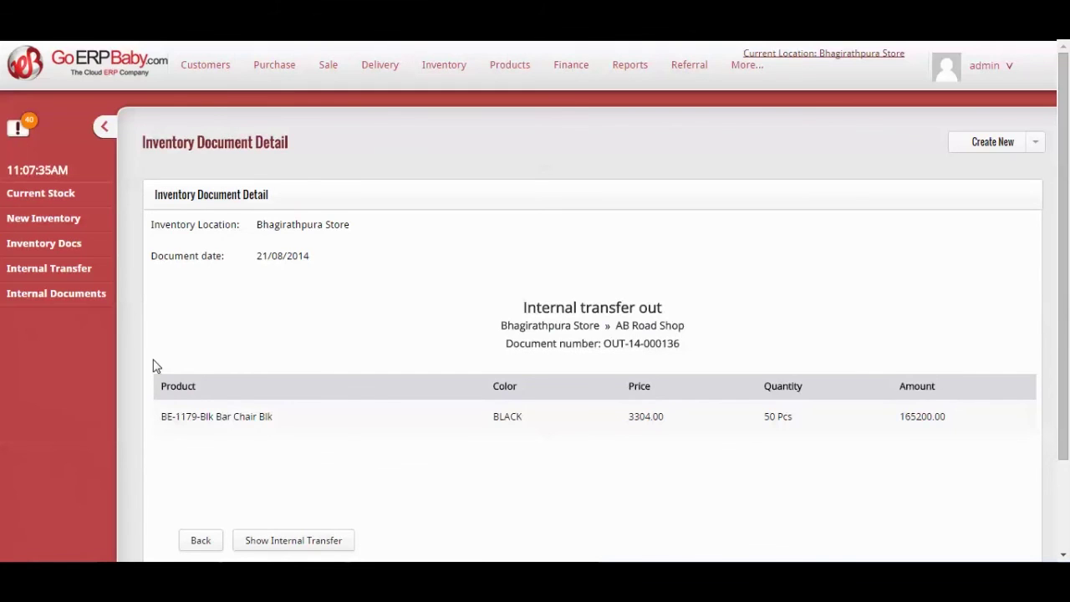
scroll(155, 366, "down", 2)
scroll(156, 366, "up", 2)
scroll(267, 335, "down", 2)
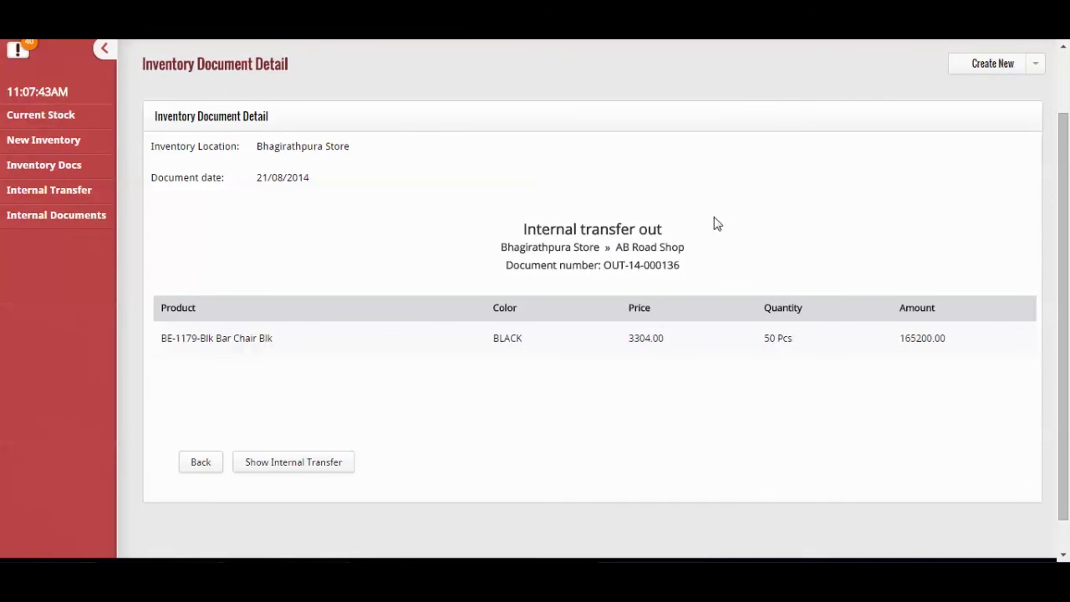
double_click(528, 248)
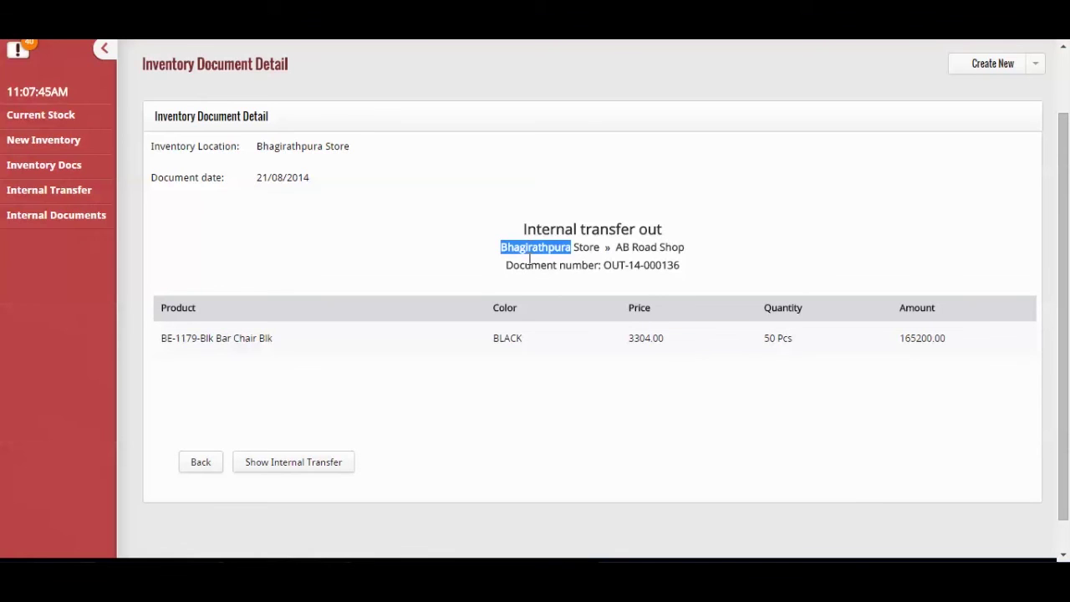
left_click_drag(616, 247, 695, 249)
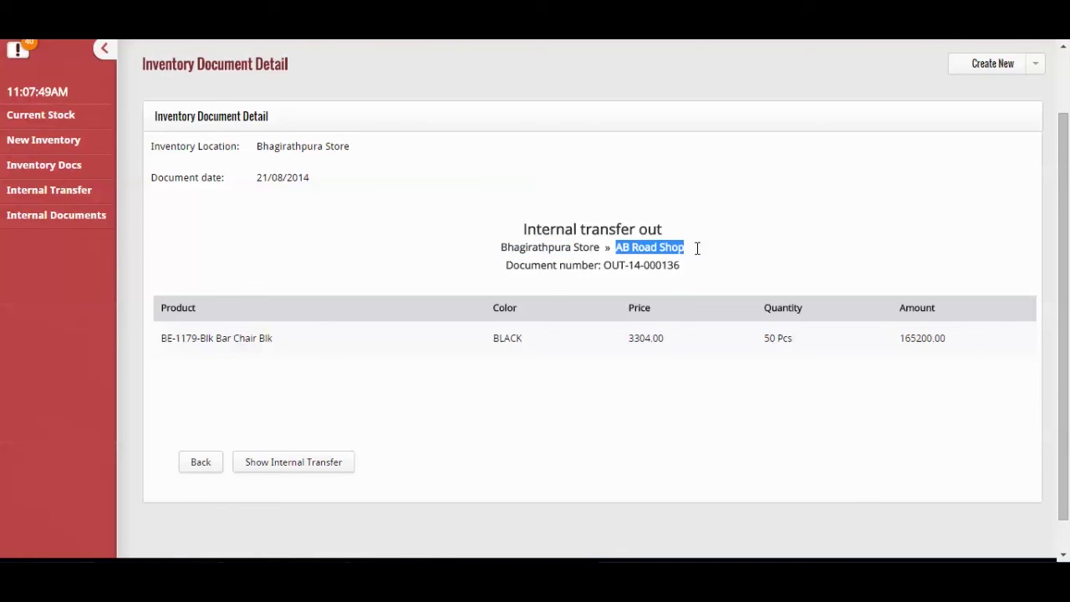